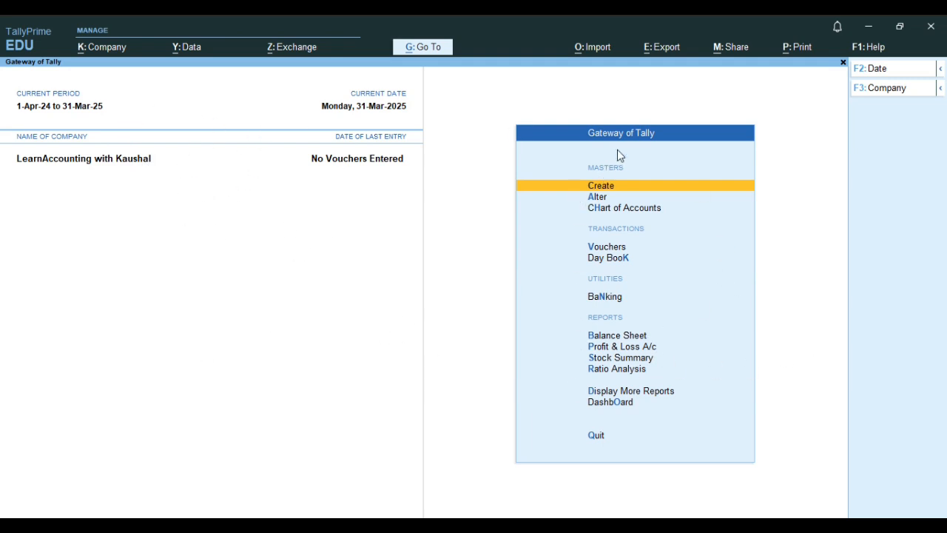
- Try to create a new ledger named Cash
{"action": "left_click", "coordinate": [596, 187]}
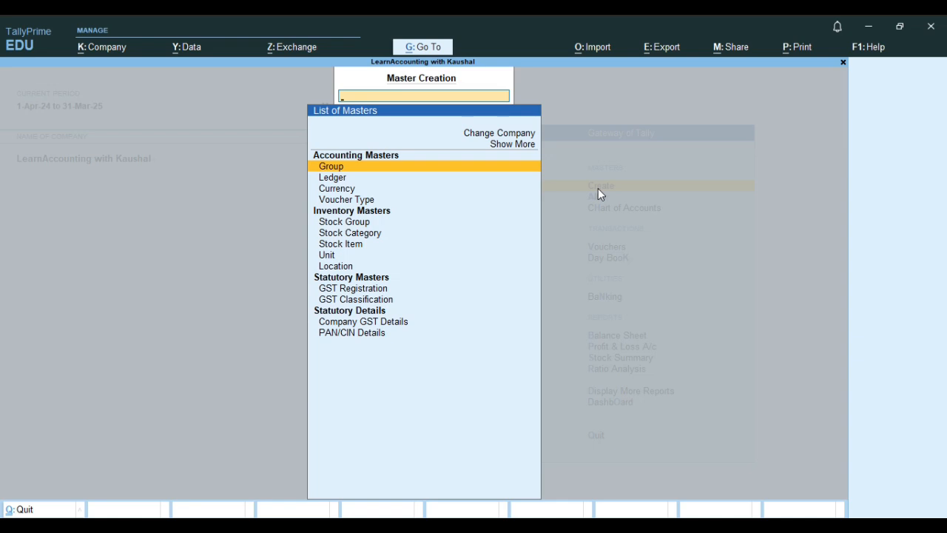
{"action": "key", "text": "Down"}
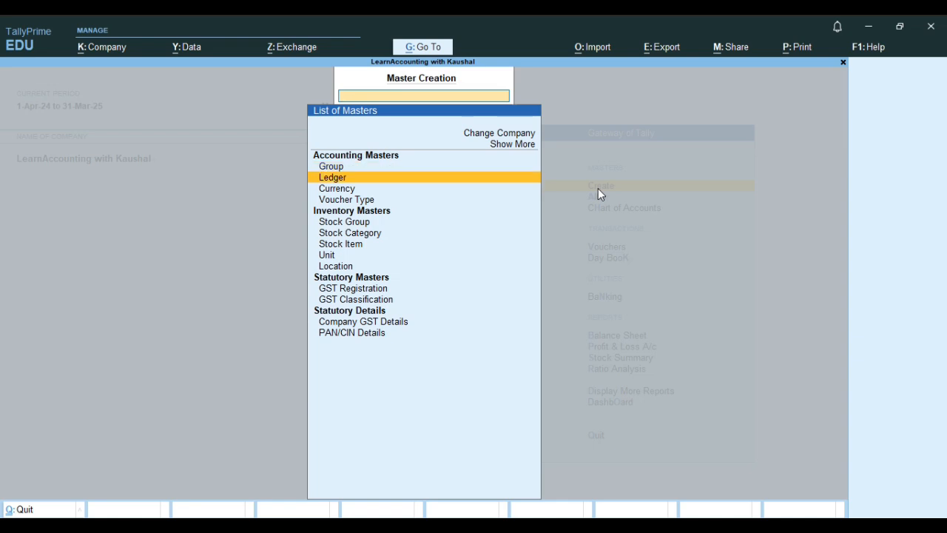
{"action": "key", "text": "Return"}
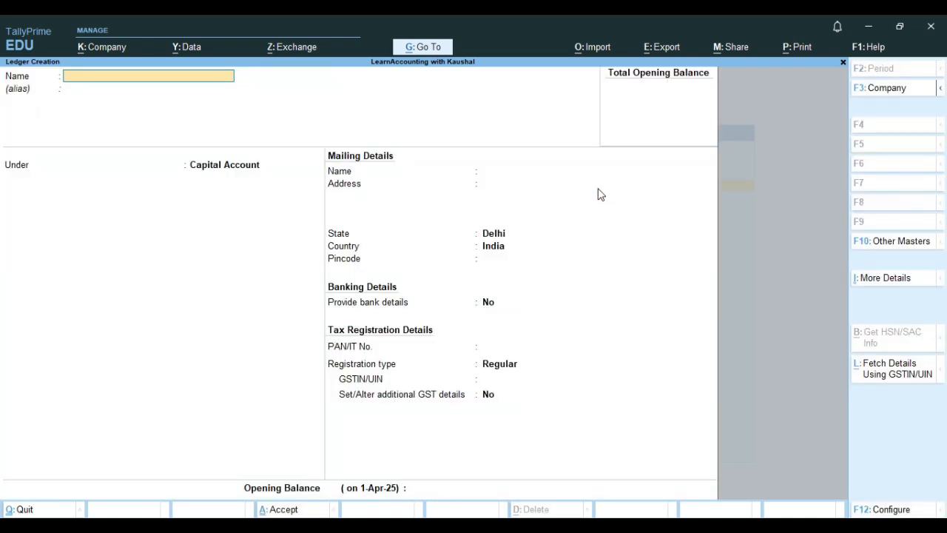
{"action": "type", "text": "Cash"}
{"action": "key", "text": "Return"}
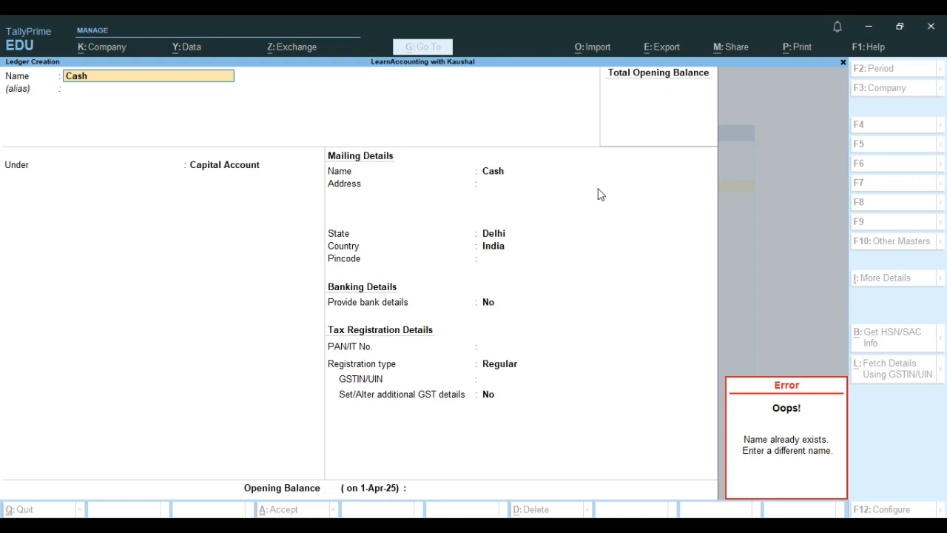
{"action": "key", "text": "Escape"}
{"action": "key", "text": "Escape"}
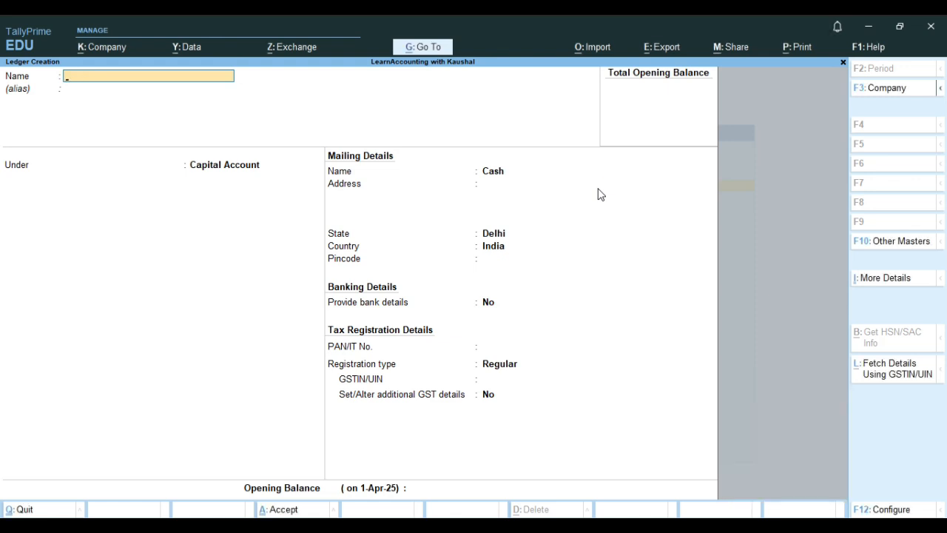
{"action": "key", "text": "Escape"}
{"action": "key", "text": "Escape"}
- Open the existing Cash ledger for alteration to examine its group, then close it without changes
{"action": "key", "text": "Down"}
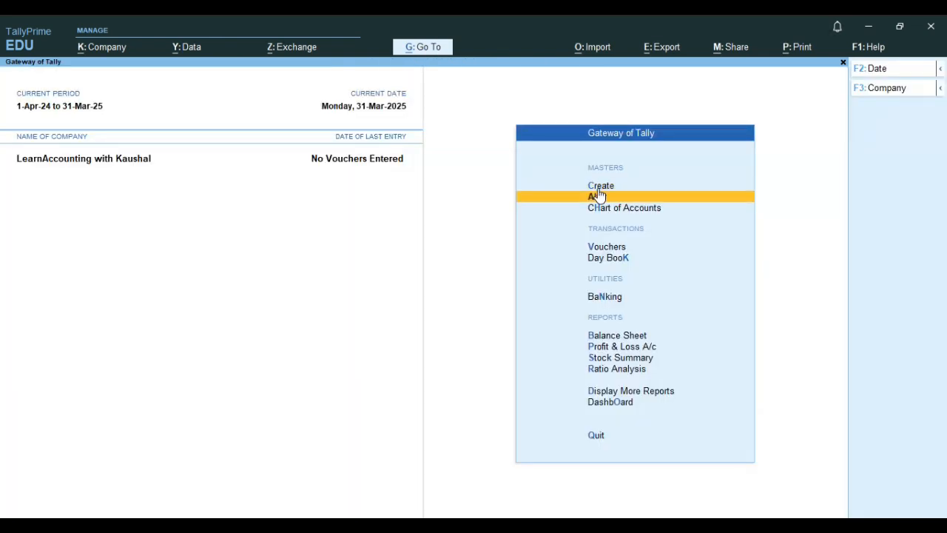
{"action": "key", "text": "Return"}
{"action": "key", "text": "Down"}
{"action": "key", "text": "Return"}
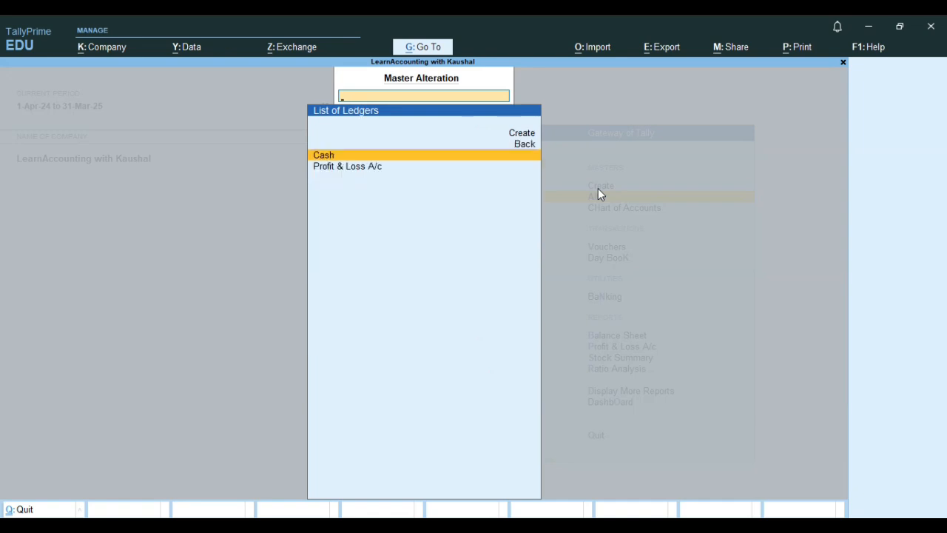
{"action": "key", "text": "Return"}
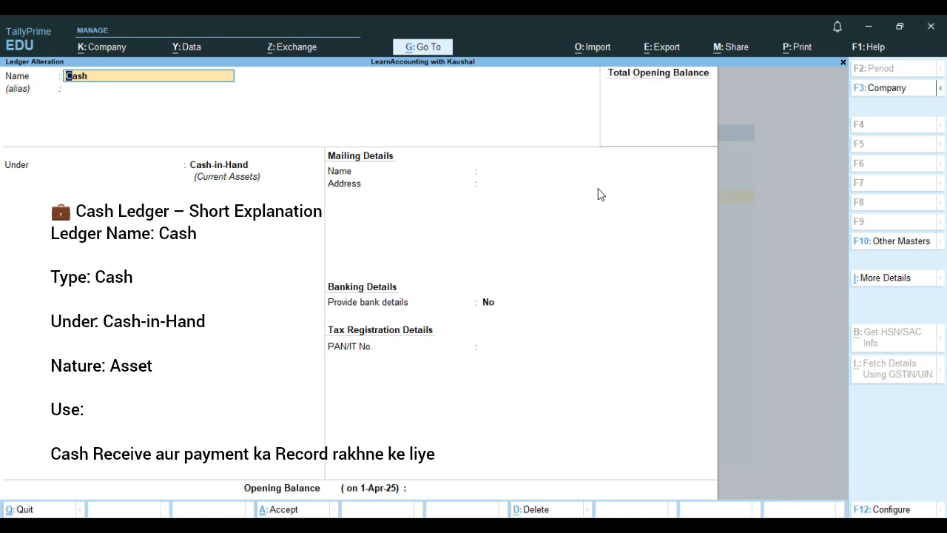
{"action": "key", "text": "Escape"}
{"action": "key", "text": "Escape"}
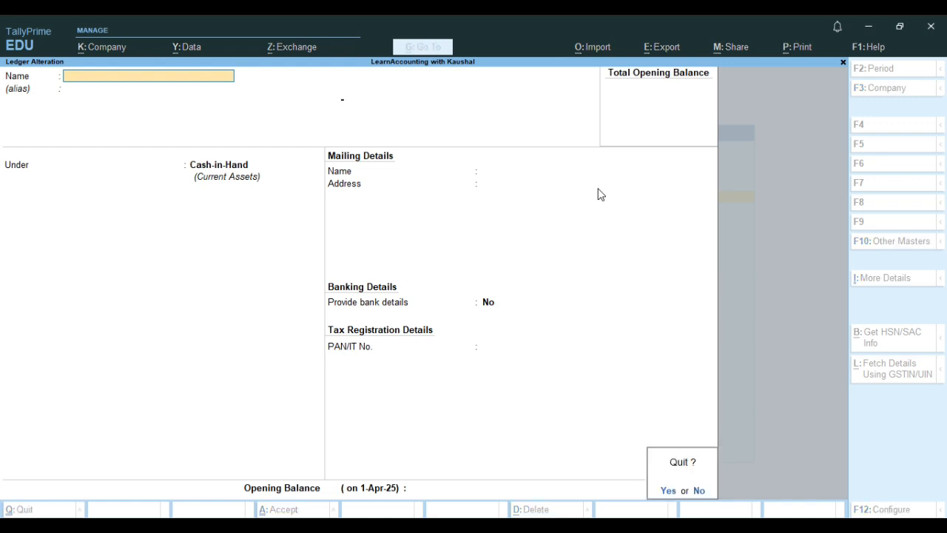
{"action": "key", "text": "y"}
{"action": "key", "text": "Escape"}
{"action": "key", "text": "Escape"}
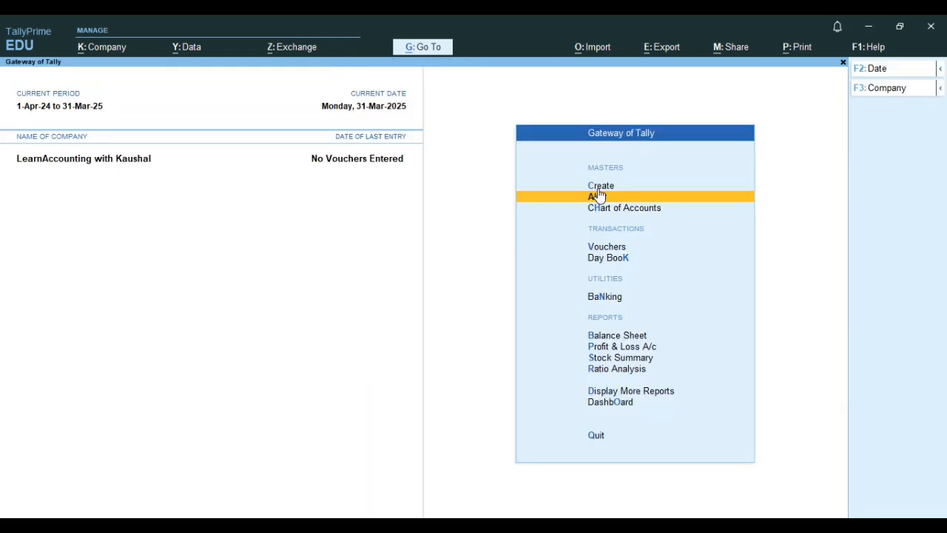
- Start creating a new ledger and name it SBI BANK, without an alias
{"action": "key", "text": "Up"}
{"action": "key", "text": "Return"}
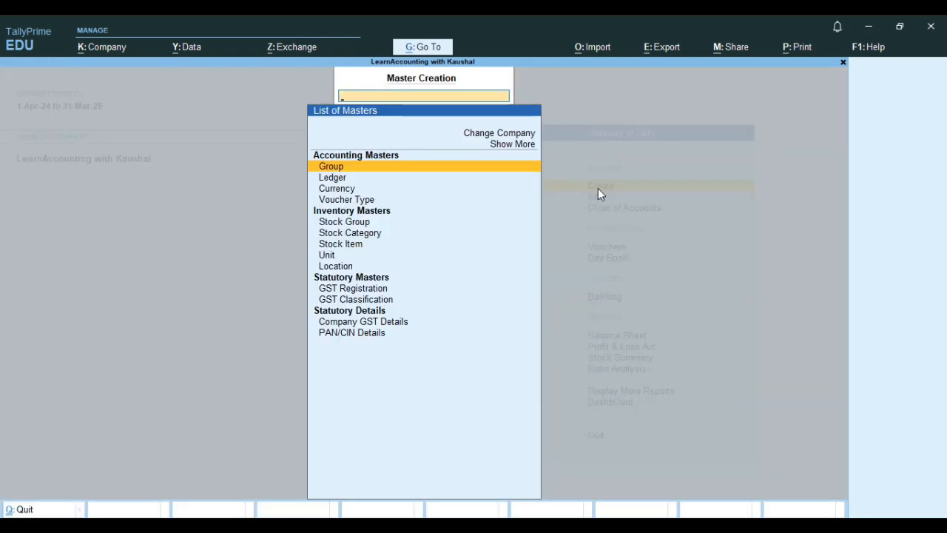
{"action": "key", "text": "Down"}
{"action": "key", "text": "Return"}
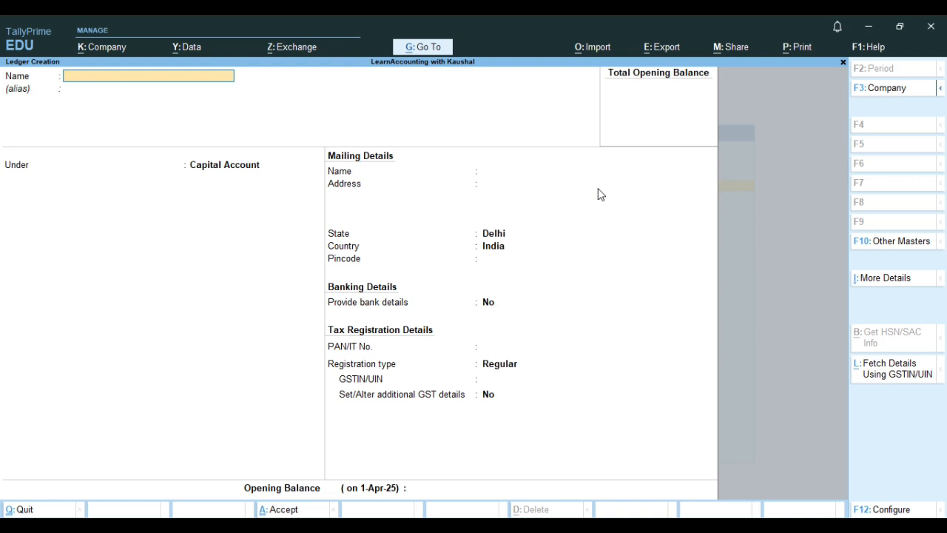
{"action": "type", "text": "SBI BANK"}
{"action": "key", "text": "Return"}
{"action": "key", "text": "Return"}
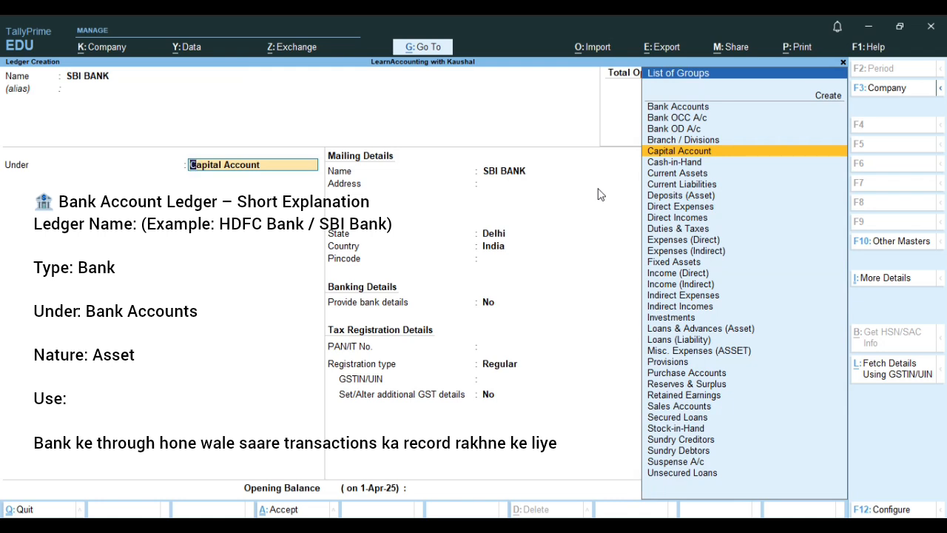
- Place the SBI BANK ledger under the Bank Accounts group
{"action": "type", "text": "B"}
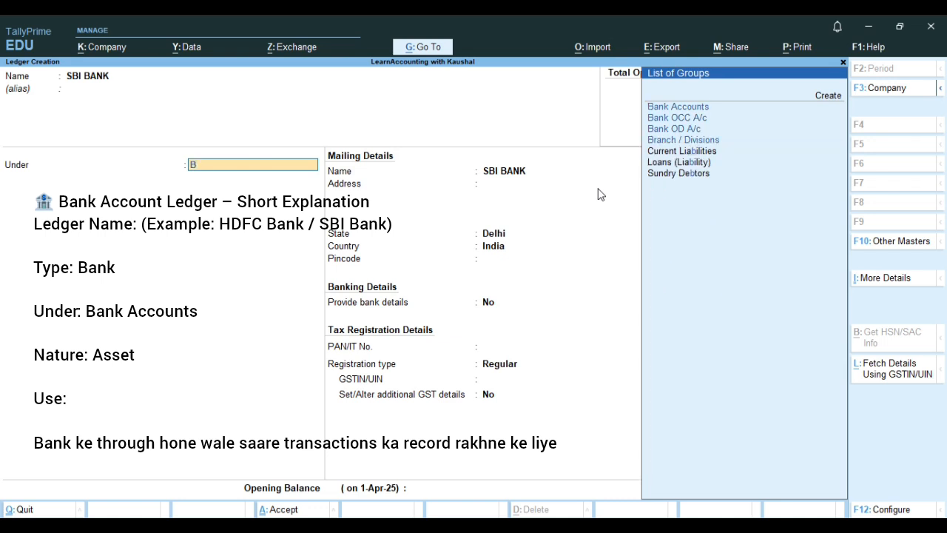
{"action": "type", "text": "ANK"}
{"action": "key", "text": "Down"}
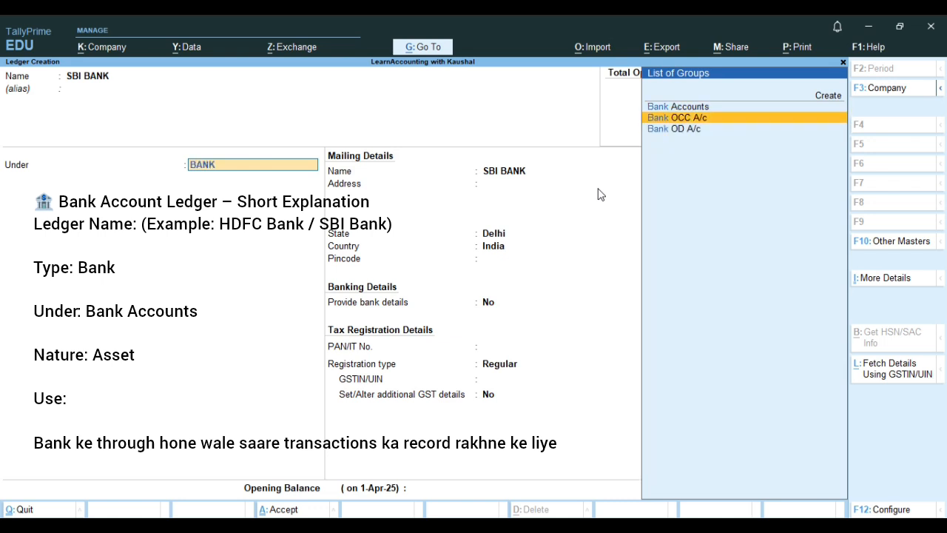
{"action": "key", "text": "Up"}
{"action": "key", "text": "Return"}
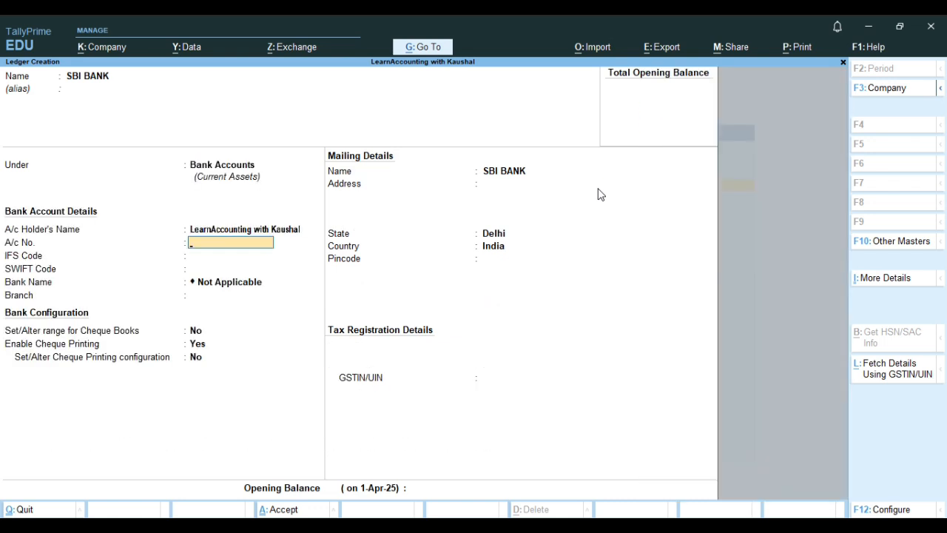
- Fill in the bank account number and the IFS code 3XXX, and save the SBI BANK ledger with the remaining defaults
{"action": "type", "text": "839248"}
{"action": "key", "text": "Return"}
{"action": "type", "text": "3"}
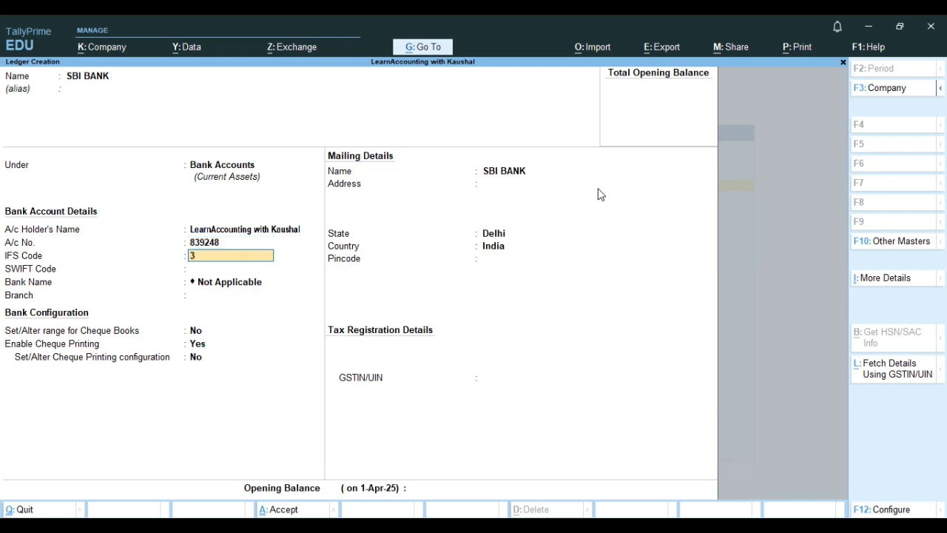
{"action": "type", "text": "XXX"}
{"action": "key", "text": "Return"}
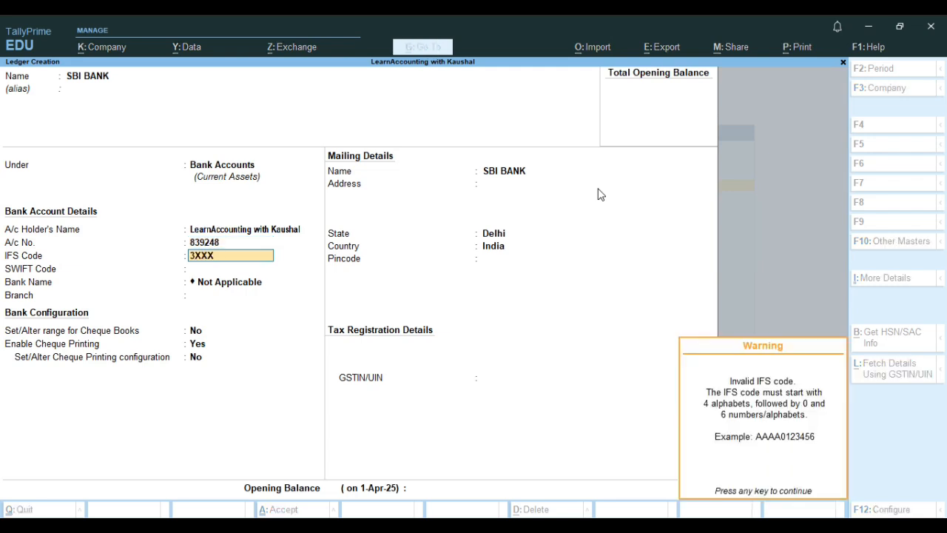
{"action": "key", "text": "Return"}
{"action": "key", "text": "Return"}
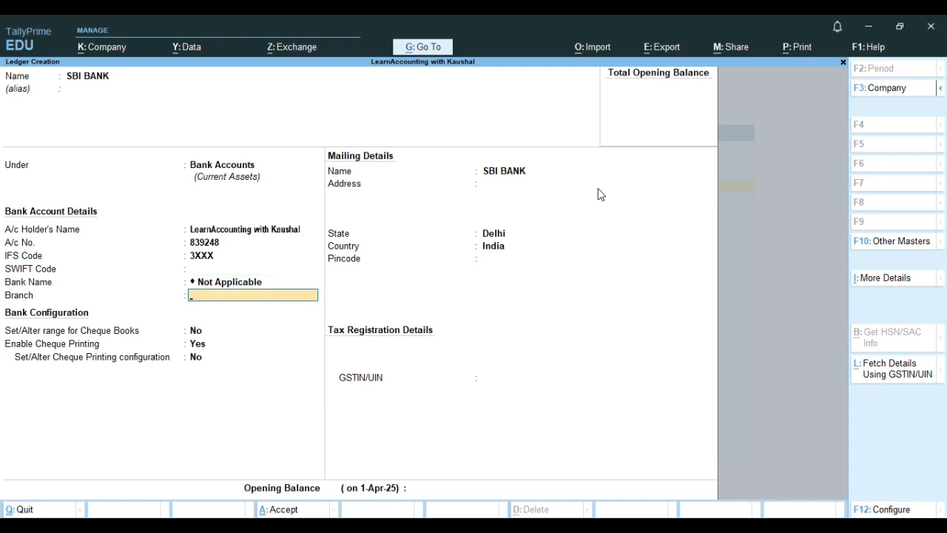
{"action": "key", "text": "Return"}
{"action": "key", "text": "Return"}
{"action": "key", "text": "Return"}
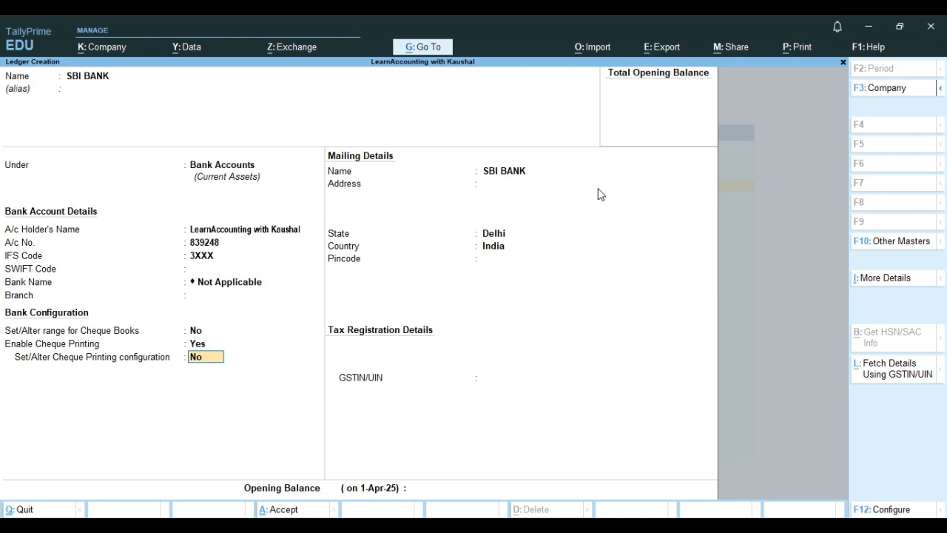
{"action": "key", "text": "ctrl+a"}
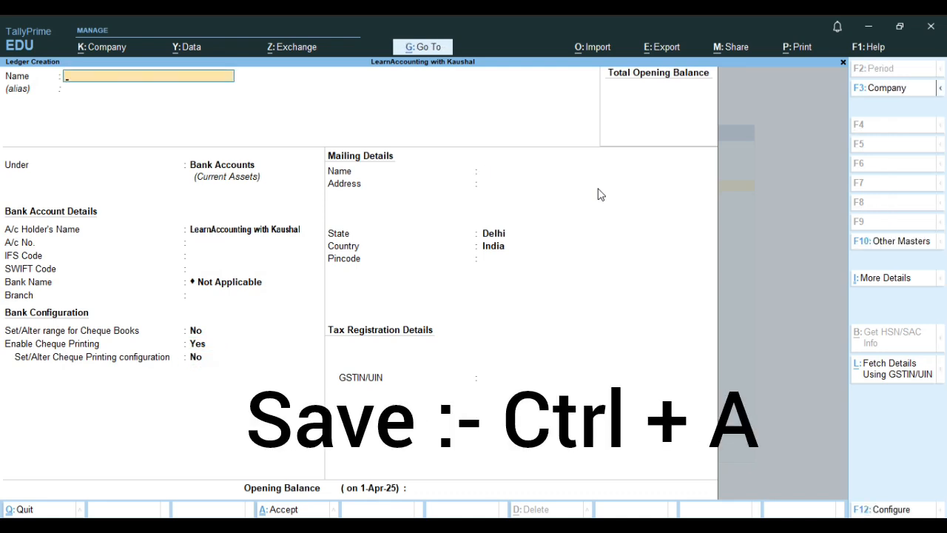
- Name the next new ledger RAVI TRADERS and place it under the Sundry Debtors group
{"action": "type", "text": "R"}
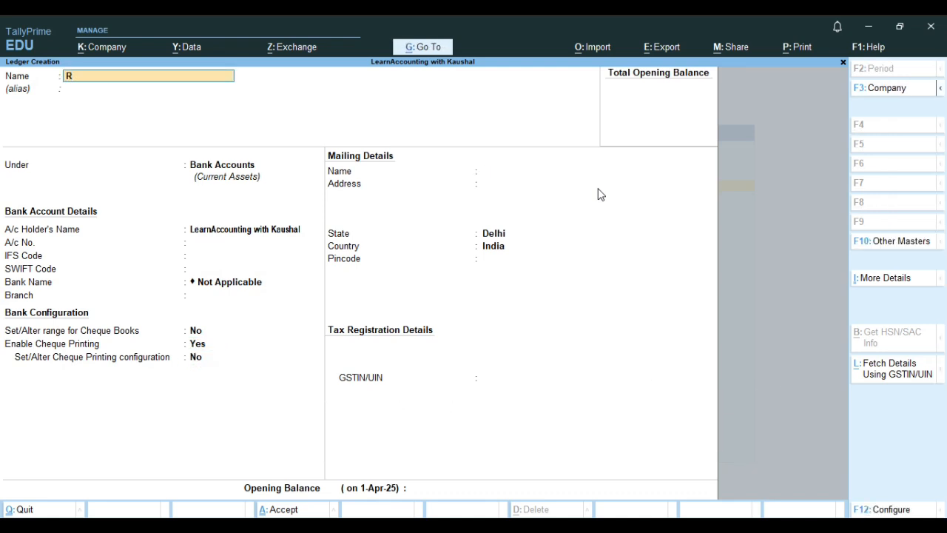
{"action": "type", "text": "AVI R"}
{"action": "key", "text": "BackSpace"}
{"action": "type", "text": "TRADERS"}
{"action": "key", "text": "Return"}
{"action": "key", "text": "Return"}
{"action": "type", "text": "S"}
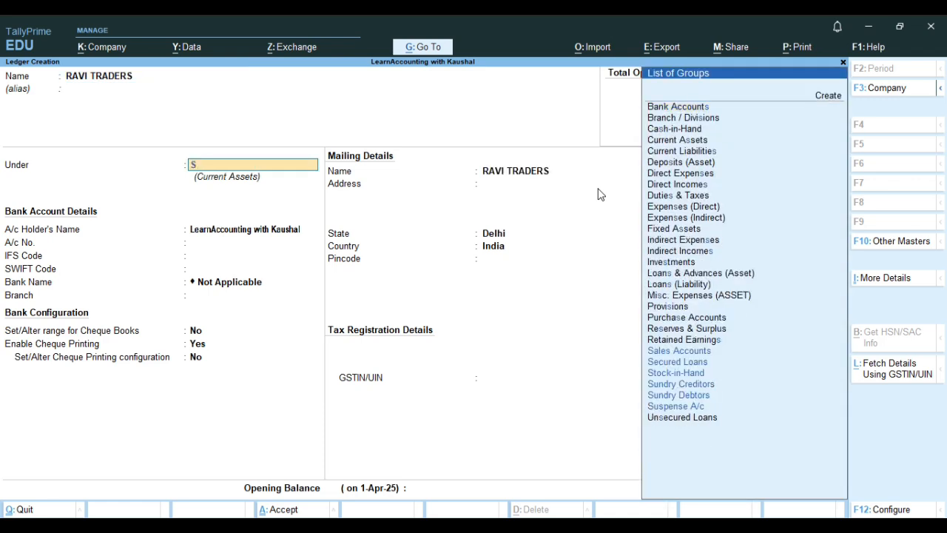
{"action": "type", "text": "UNDRY"}
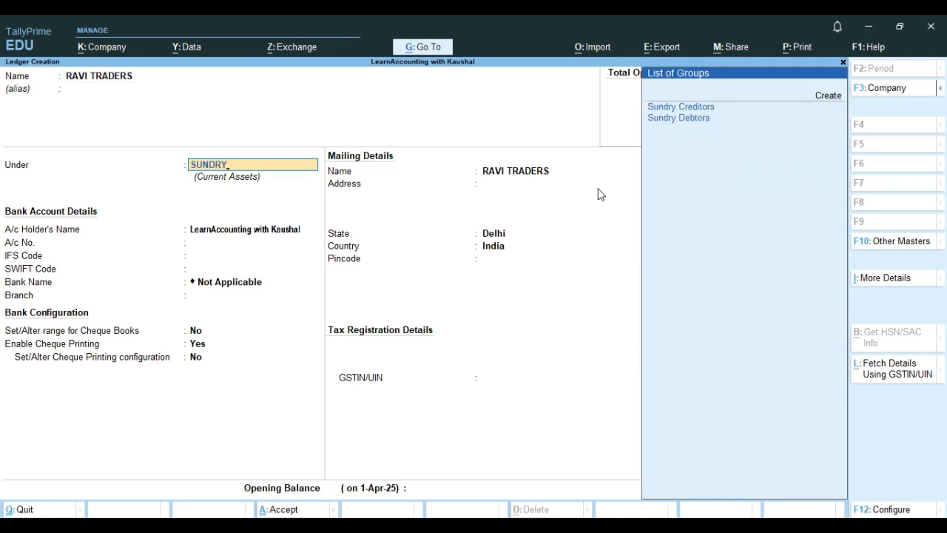
{"action": "key", "text": "Down"}
{"action": "key", "text": "Return"}
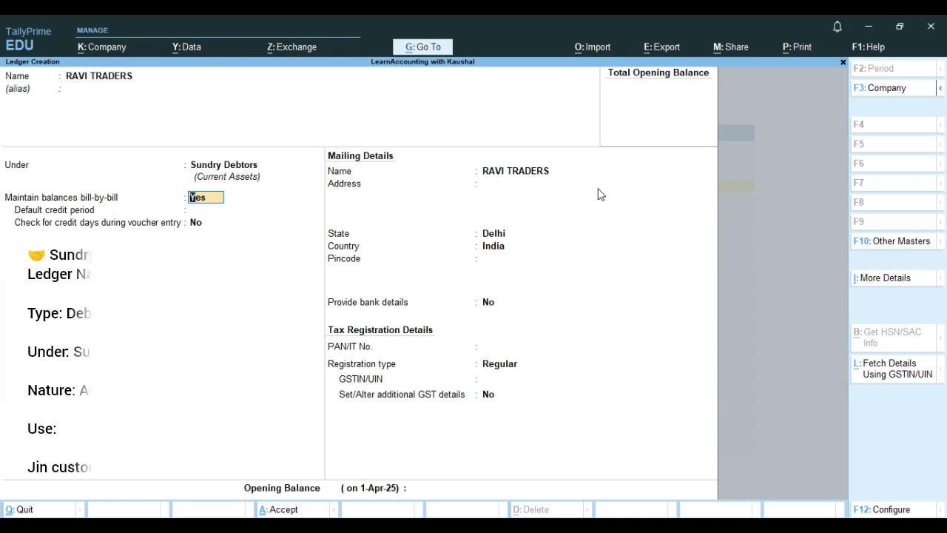
- Keep the default bill-by-bill settings and fill in the RAVI TRADERS mailing address and pincode
{"action": "key", "text": "Return"}
{"action": "key", "text": "Return"}
{"action": "key", "text": "Return"}
{"action": "key", "text": "Return"}
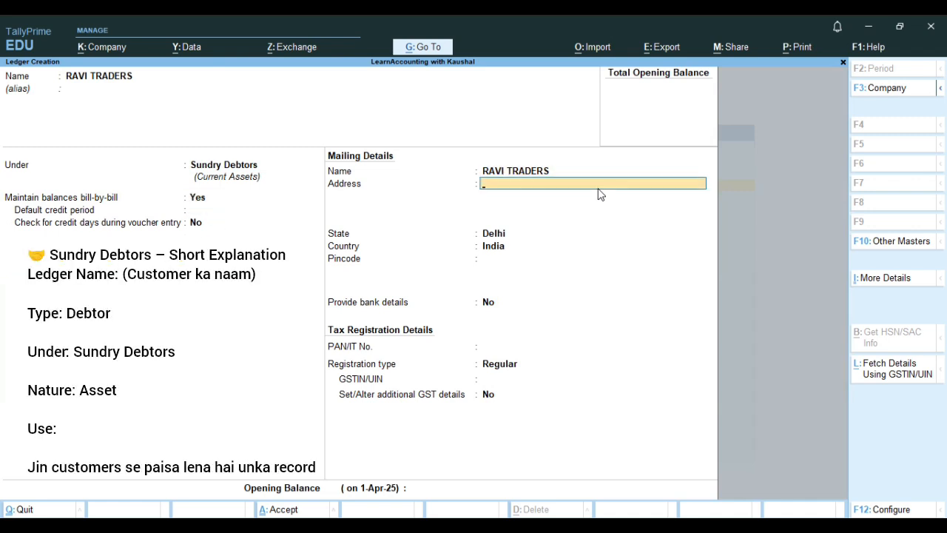
{"action": "type", "text": "DELHI"}
{"action": "key", "text": "Return"}
{"action": "key", "text": "Return"}
{"action": "key", "text": "Return"}
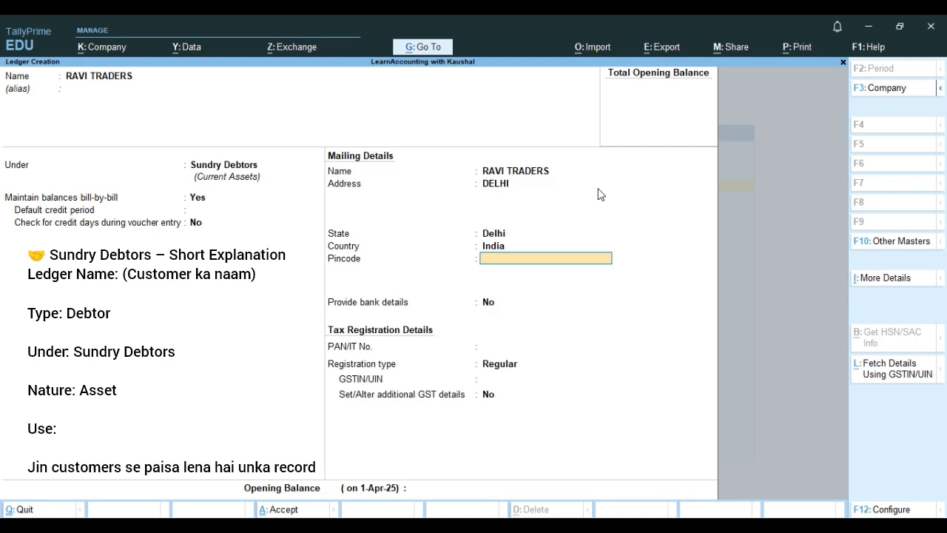
{"action": "type", "text": "110094"}
{"action": "key", "text": "Return"}
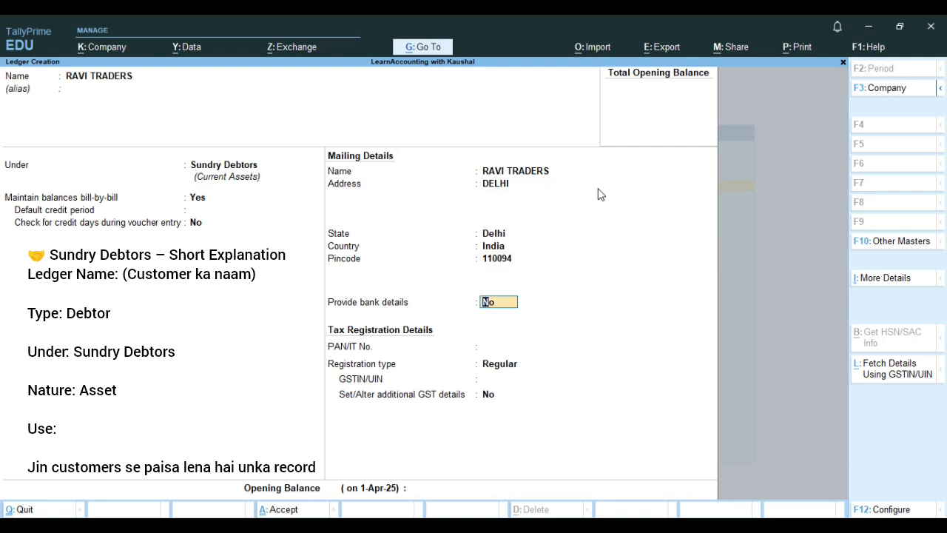
- Set the RAVI TRADERS registration type to Unregistered/Consumer, without bank details, and save the ledger
{"action": "key", "text": "Return"}
{"action": "key", "text": "Return"}
{"action": "key", "text": "Down"}
{"action": "key", "text": "Return"}
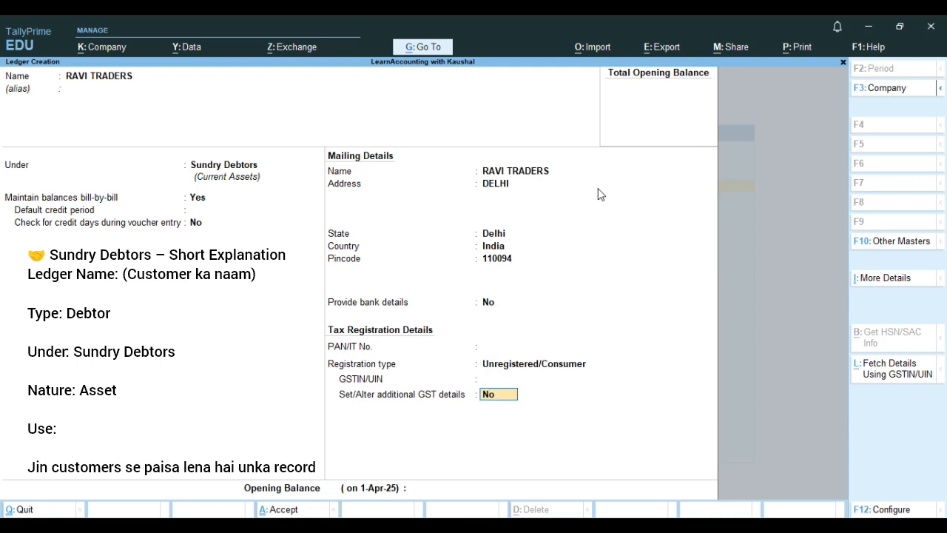
{"action": "key", "text": "Return"}
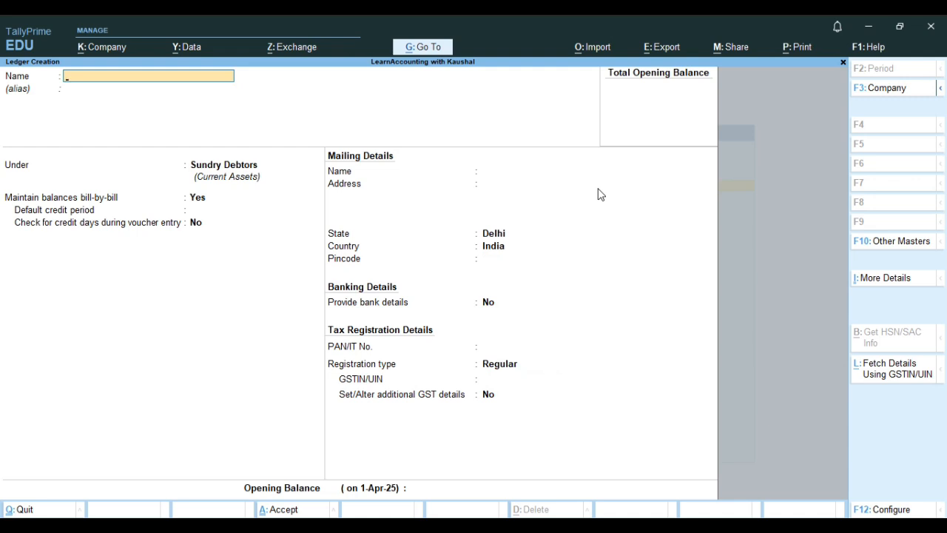
- Create a ledger named MAHESH ELECTRONICS under the Sundry Creditors group and save it
{"action": "type", "text": "MAHESH ELECT"}
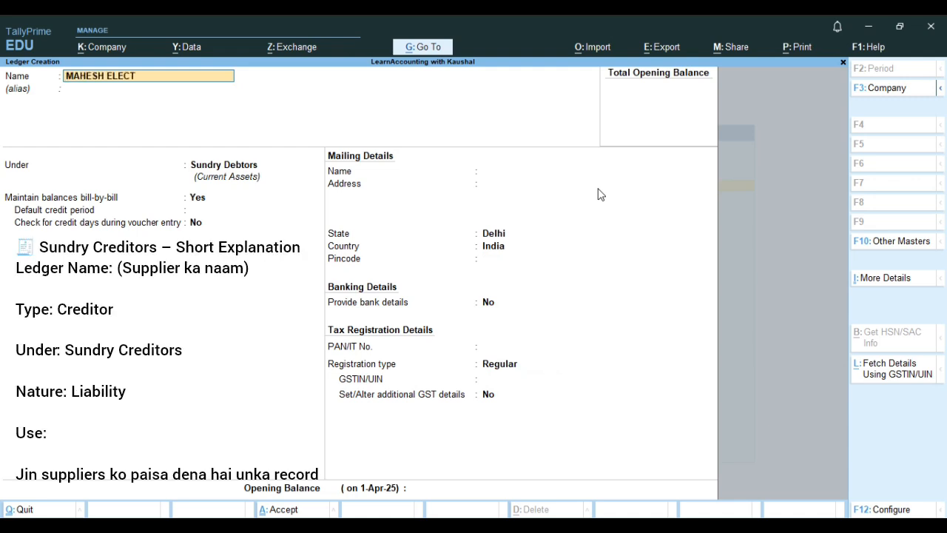
{"action": "type", "text": "RONICS"}
{"action": "key", "text": "Return"}
{"action": "key", "text": "Return"}
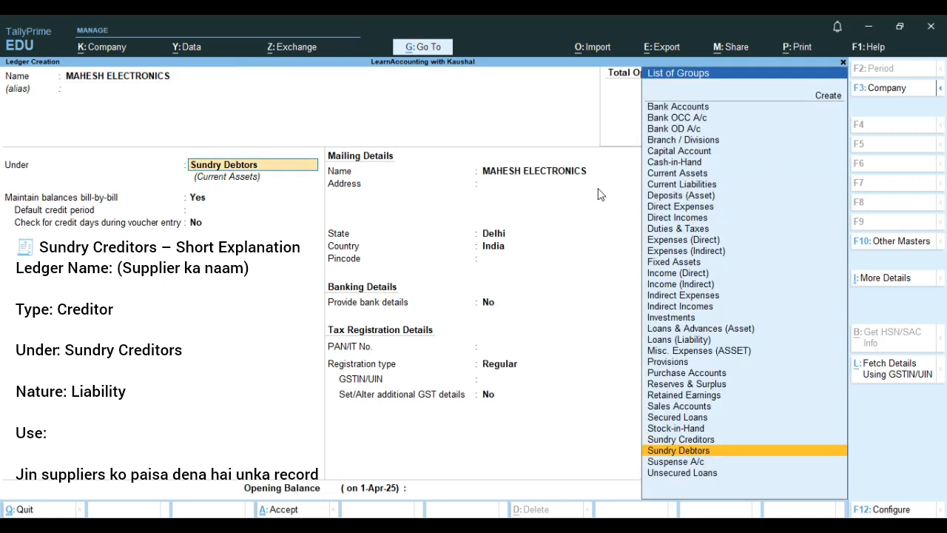
{"action": "type", "text": "SUNDR"}
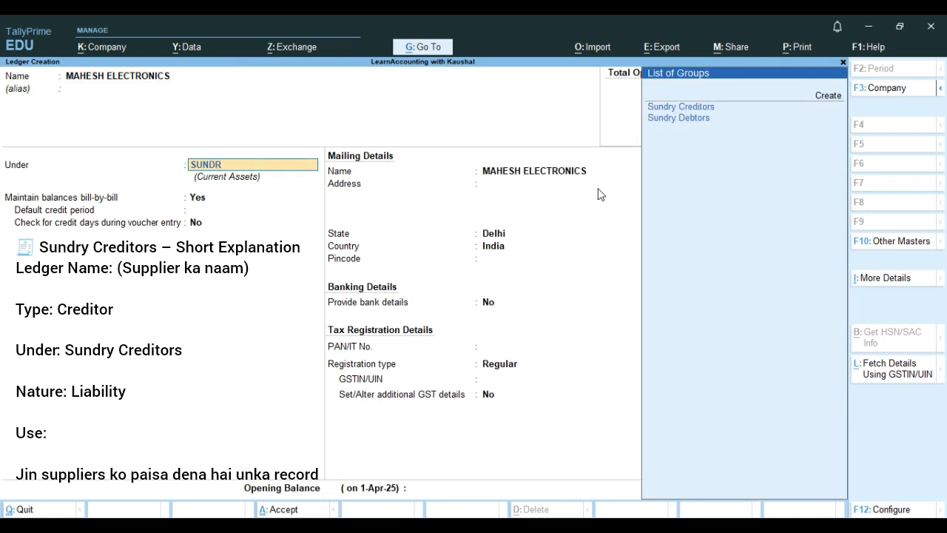
{"action": "key", "text": "Up"}
{"action": "key", "text": "Return"}
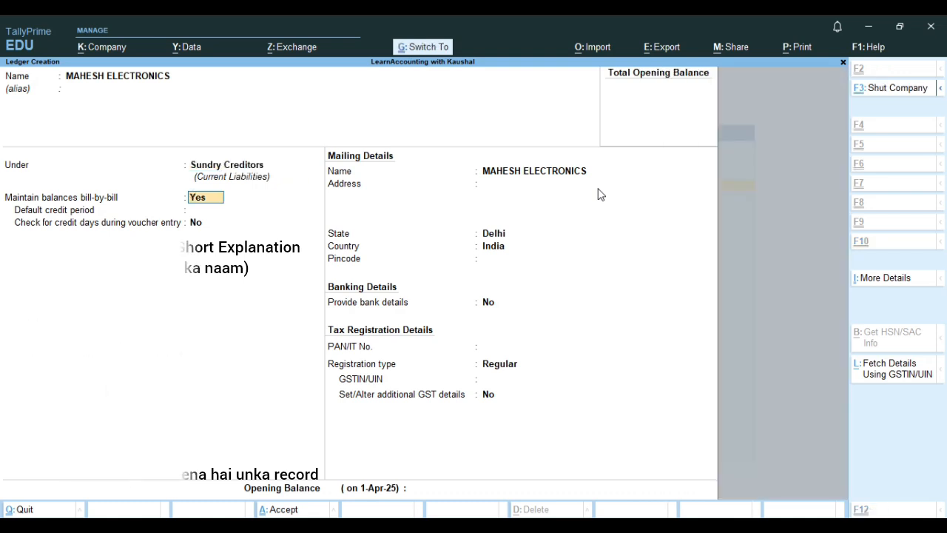
{"action": "key", "text": "ctrl+a"}
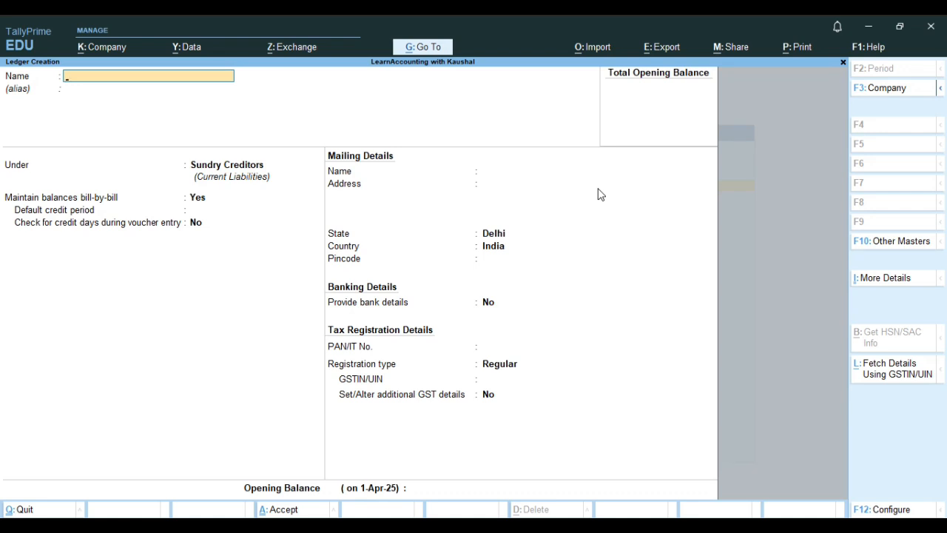
- Name the next new ledger SALES 18% and place it under the Sales Accounts group
{"action": "type", "text": "SALE"}
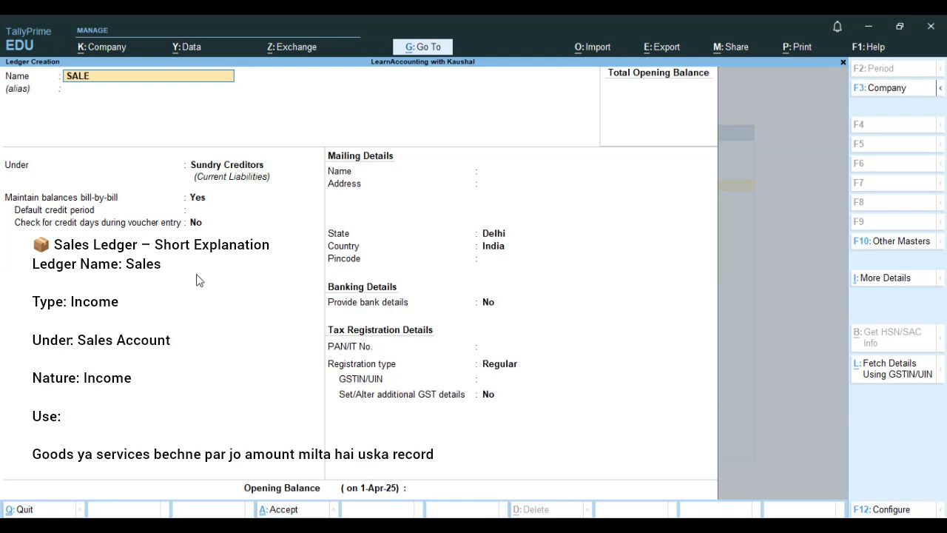
{"action": "type", "text": "S 18%"}
{"action": "key", "text": "Return"}
{"action": "key", "text": "Return"}
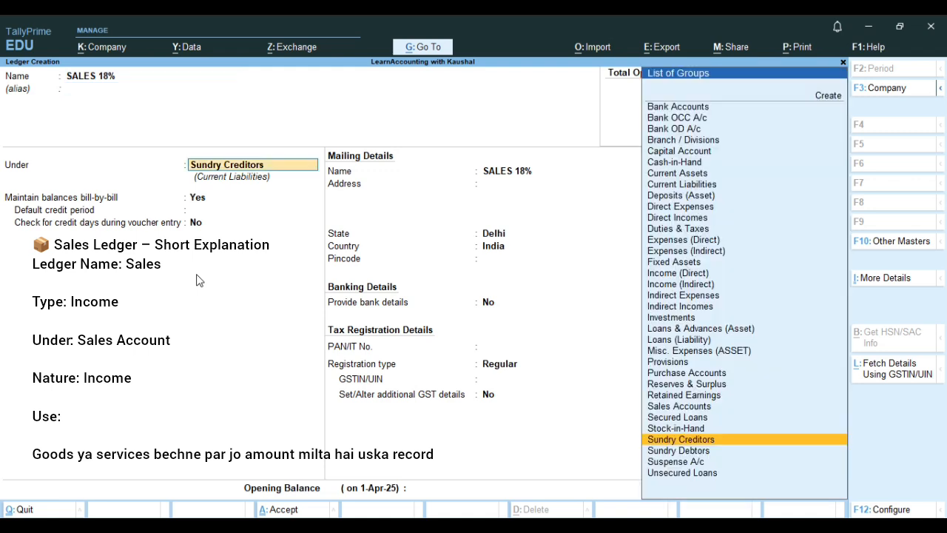
{"action": "key", "text": "Return"}
{"action": "key", "text": "BackSpace"}
{"action": "type", "text": "SALE"}
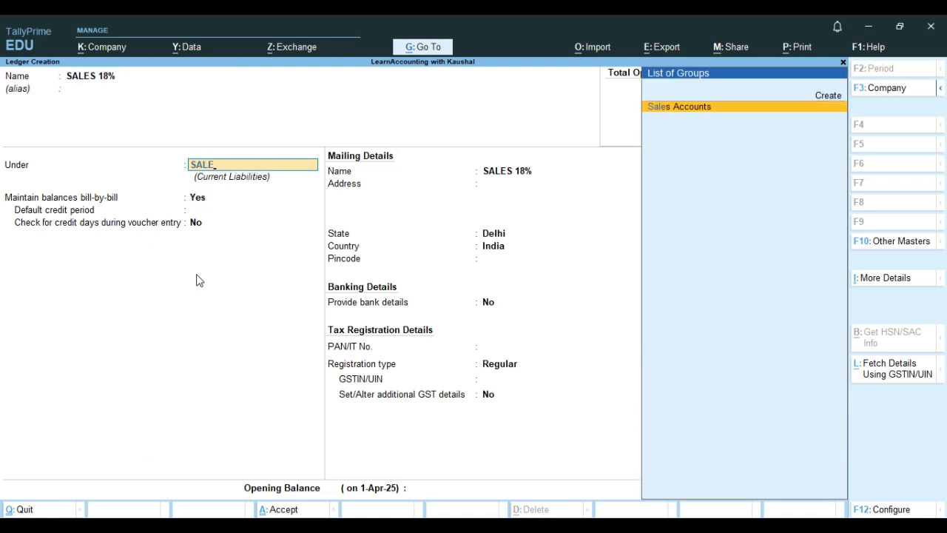
{"action": "key", "text": "Return"}
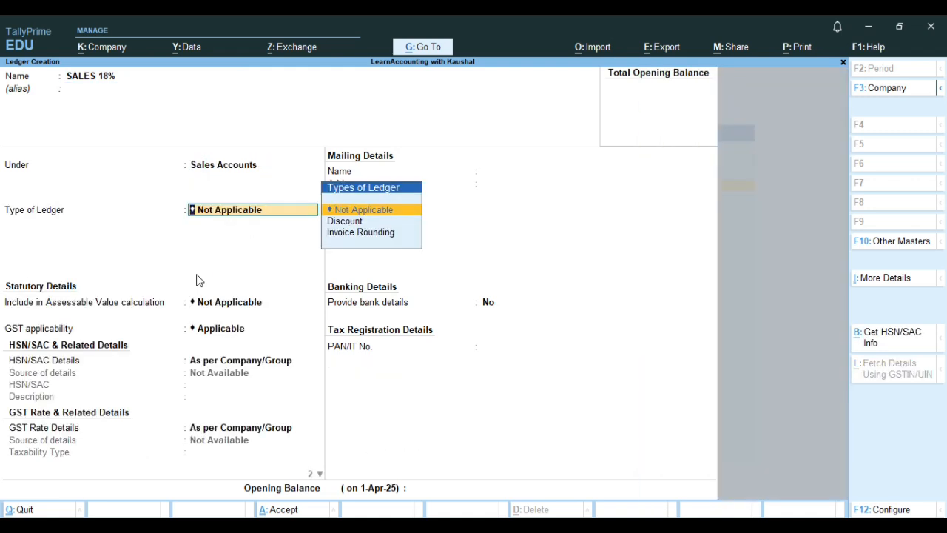
- Keep the ledger type Not Applicable and GST Applicable, and set HSN/SAC details to Specify Details Here with code and description blank
{"action": "key", "text": "Return"}
{"action": "key", "text": "Return"}
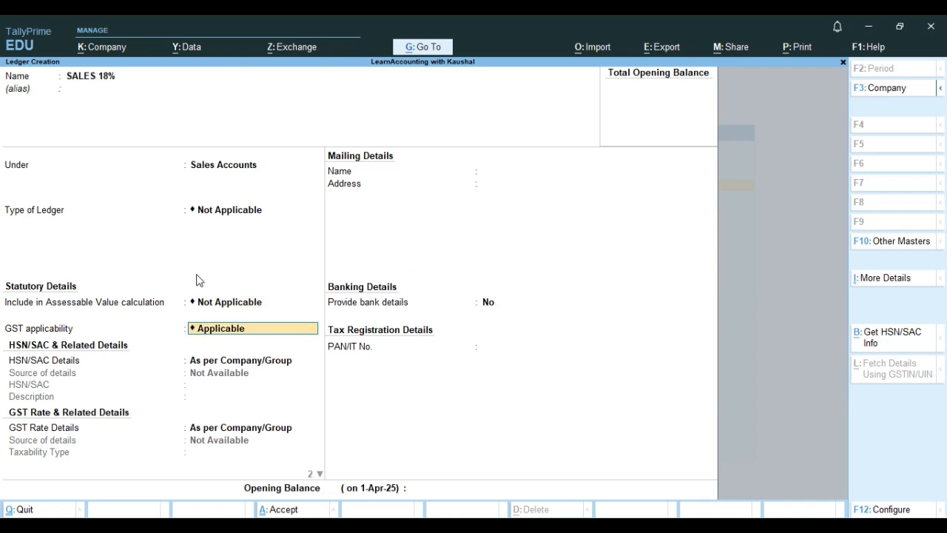
{"action": "key", "text": "Return"}
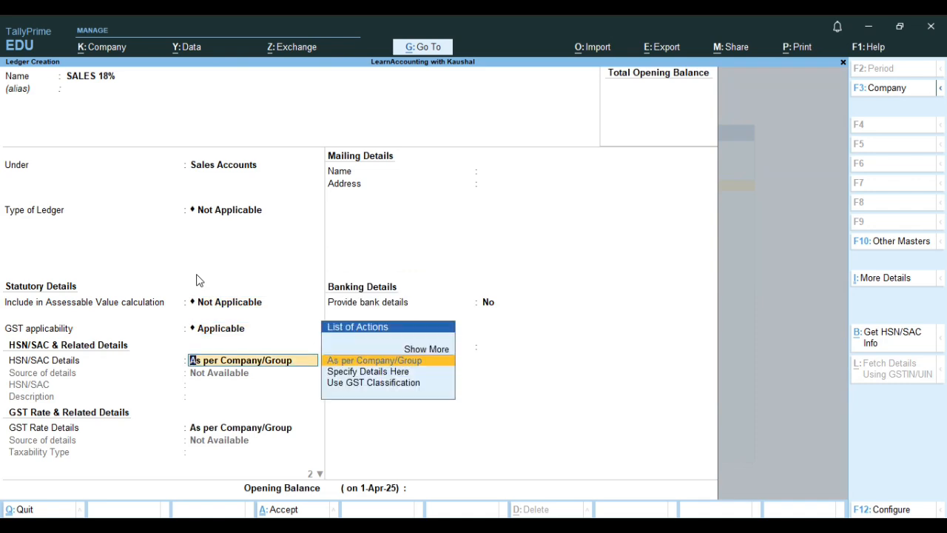
{"action": "key", "text": "Down"}
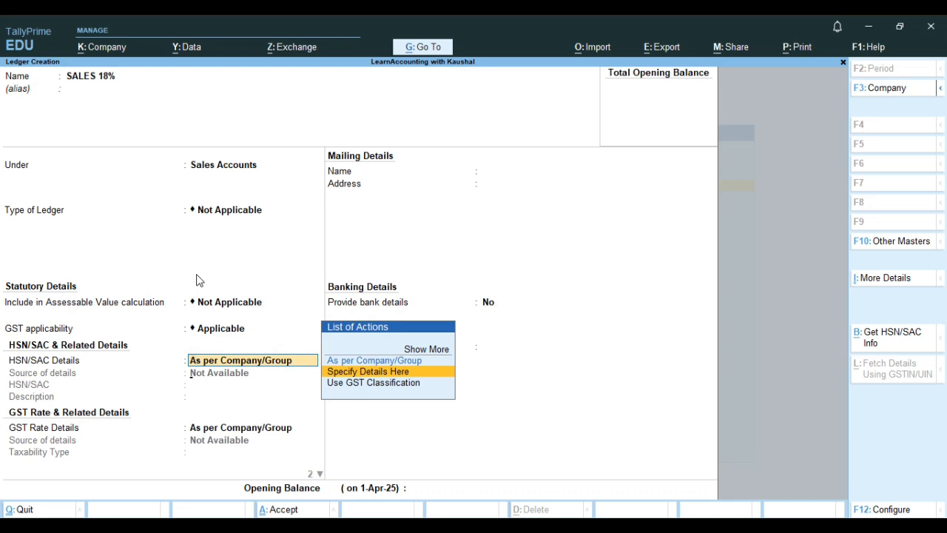
{"action": "key", "text": "Return"}
{"action": "key", "text": "Return"}
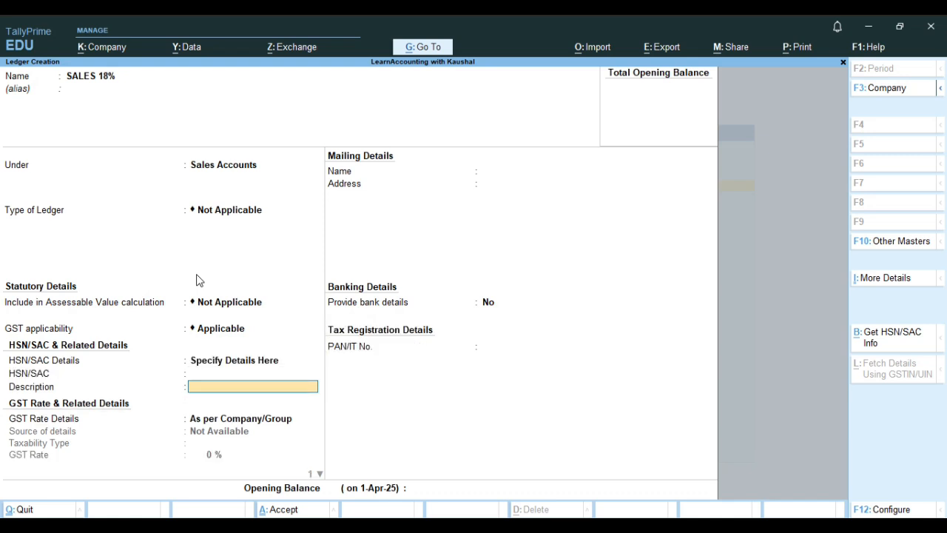
{"action": "key", "text": "Return"}
- Specify a Taxable GST rate of 18% with Goods as the type of supply, and save the SALES 18% ledger
{"action": "key", "text": "Down"}
{"action": "key", "text": "Return"}
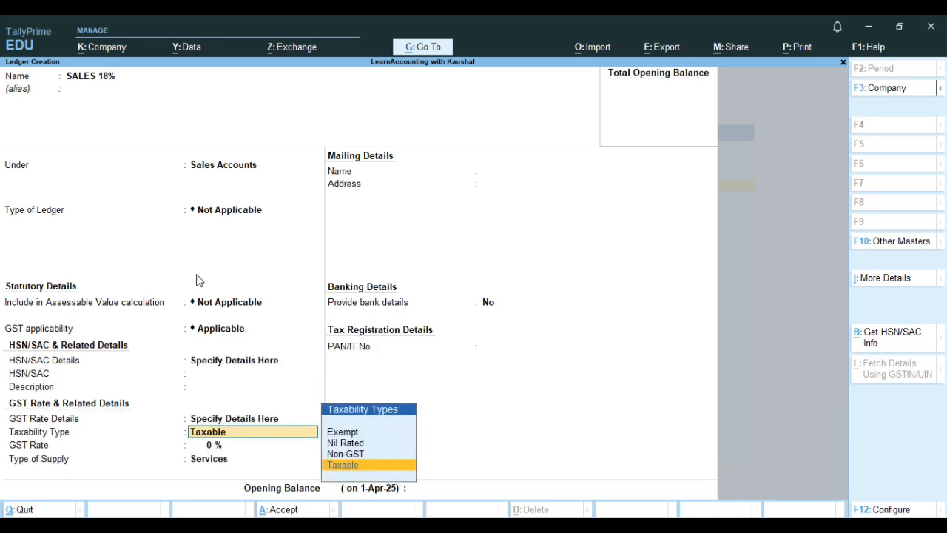
{"action": "key", "text": "Return"}
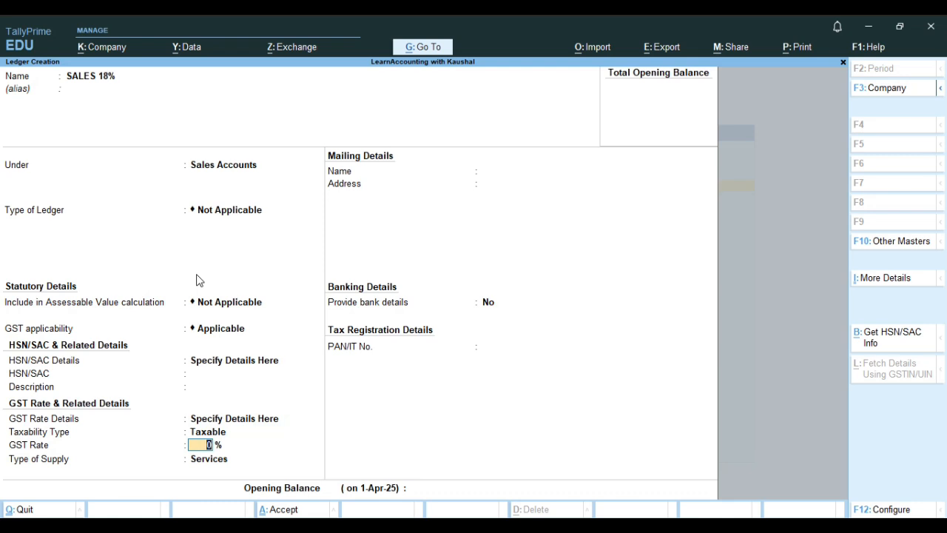
{"action": "type", "text": "18"}
{"action": "key", "text": "Return"}
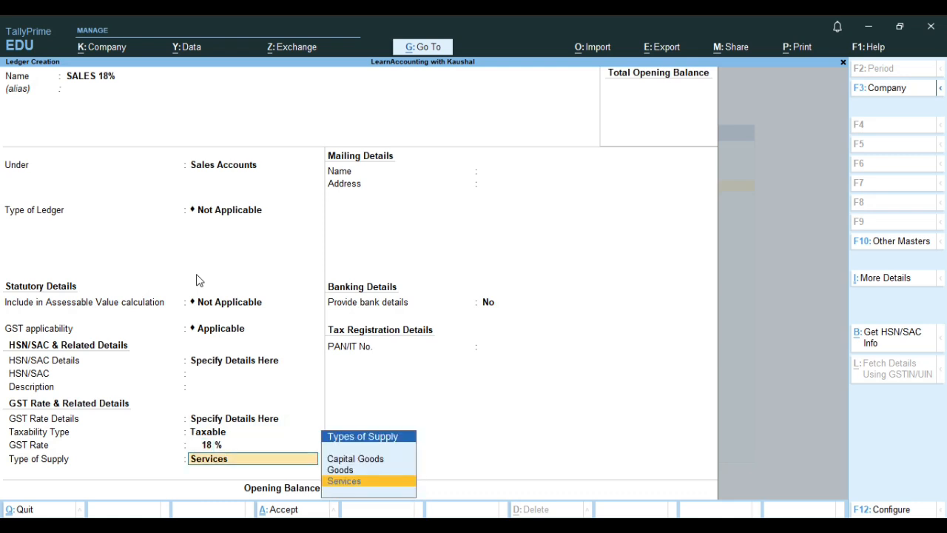
{"action": "key", "text": "Up"}
{"action": "key", "text": "Return"}
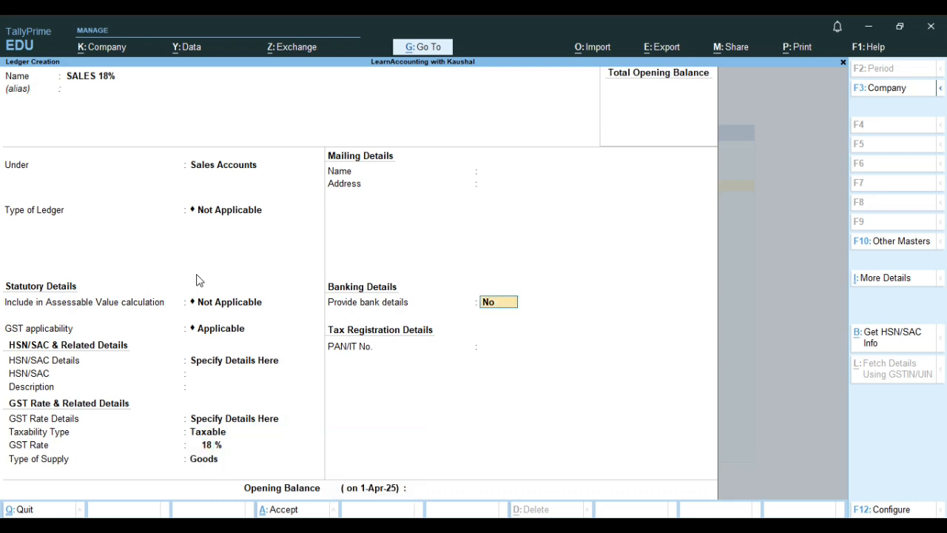
{"action": "key", "text": "ctrl+a"}
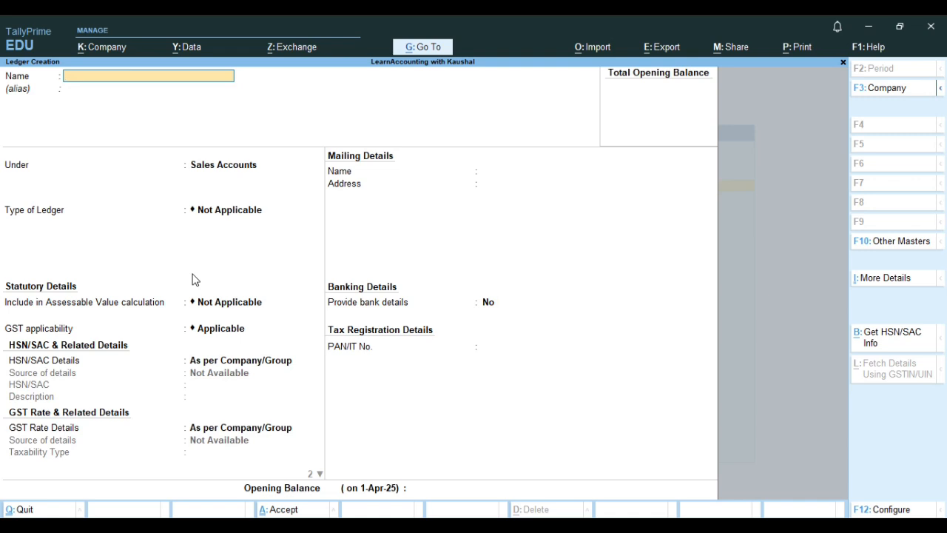
- Name the next new ledger PURCHASE 18% and place it under the Purchase Accounts group
{"action": "type", "text": "PURCHASE 18%"}
{"action": "key", "text": "Return"}
{"action": "key", "text": "Return"}
{"action": "type", "text": "PUR"}
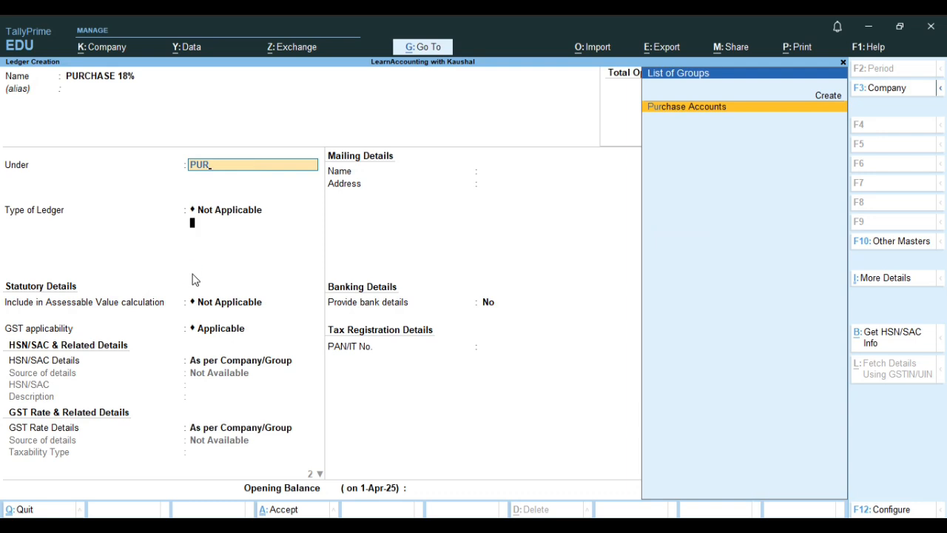
{"action": "key", "text": "Return"}
- Keep the default ledger type, GST applicability and HSN/SAC settings, and specify a Taxable GST rate of 18% for the purchase ledger
{"action": "key", "text": "Return"}
{"action": "key", "text": "Return"}
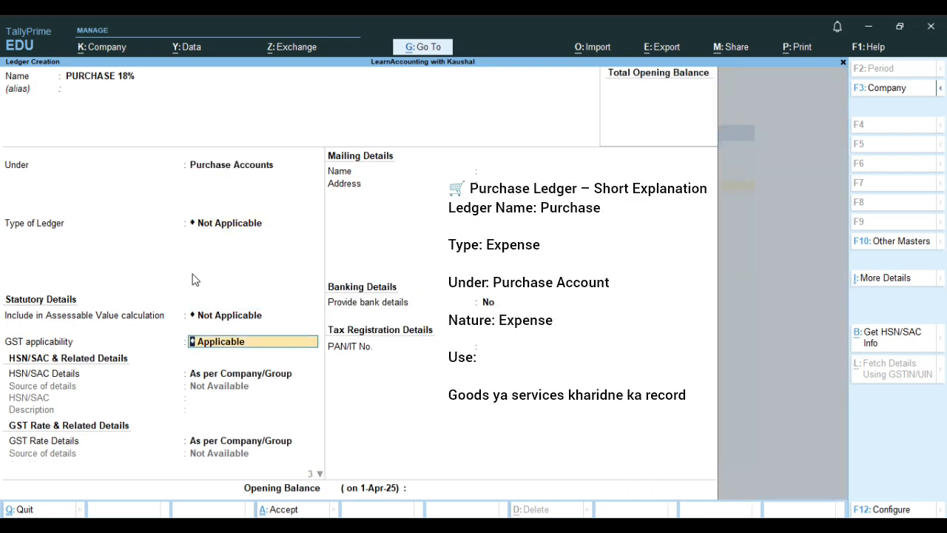
{"action": "key", "text": "Return"}
{"action": "key", "text": "Return"}
{"action": "key", "text": "Return"}
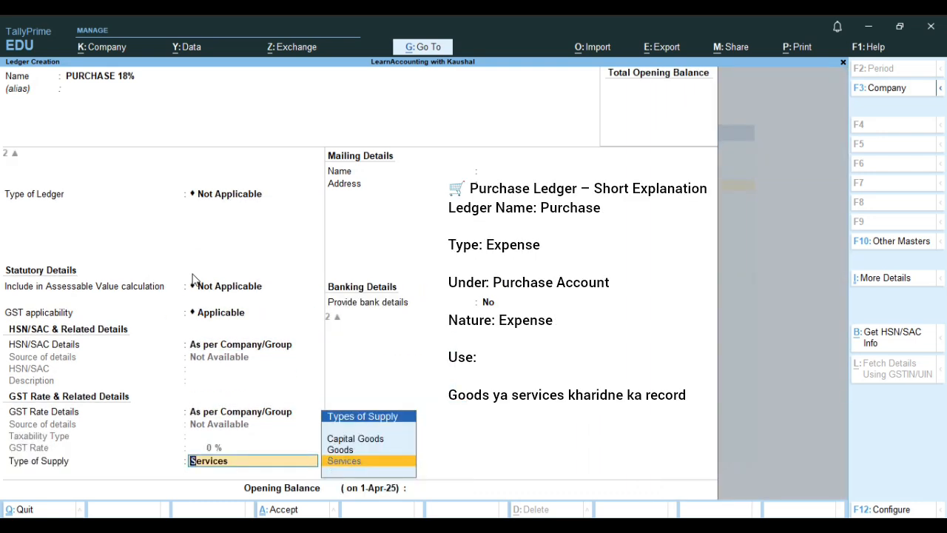
{"action": "key", "text": "BackSpace"}
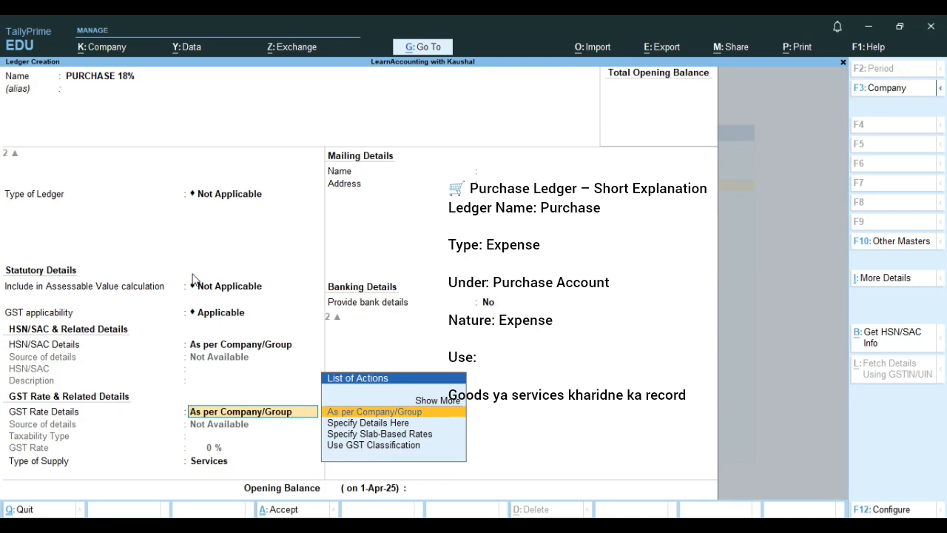
{"action": "key", "text": "Down"}
{"action": "key", "text": "Return"}
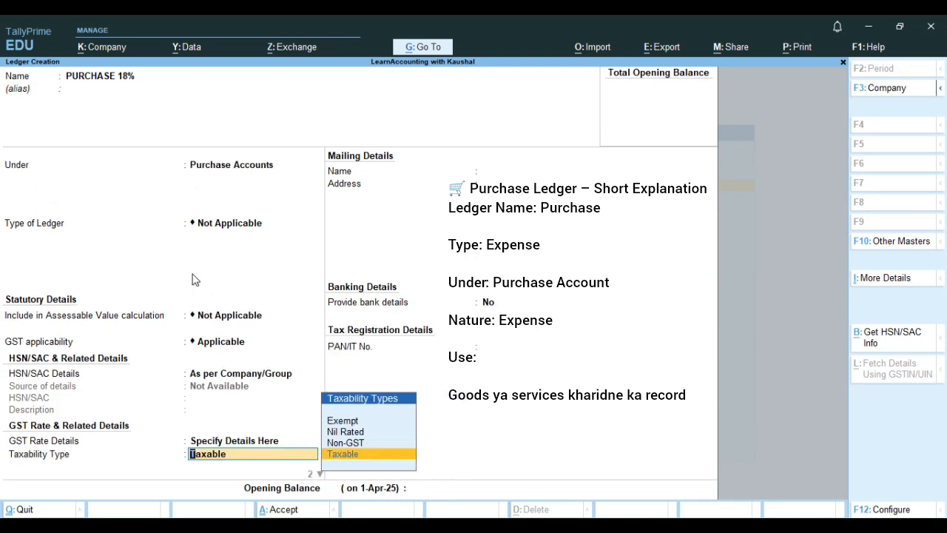
{"action": "key", "text": "Return"}
{"action": "type", "text": "18"}
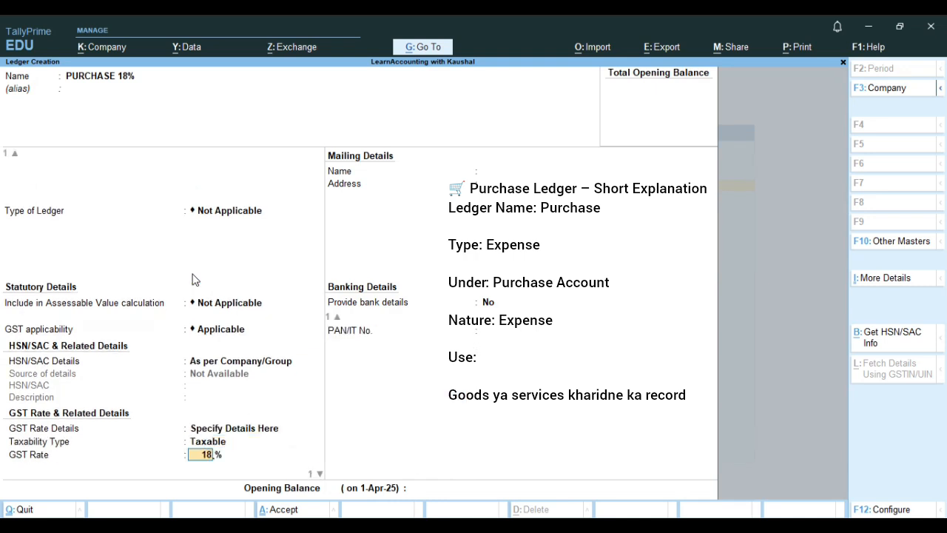
{"action": "key", "text": "Return"}
- Set the type of supply to Goods and save the PURCHASE 18% ledger
{"action": "key", "text": "Up"}
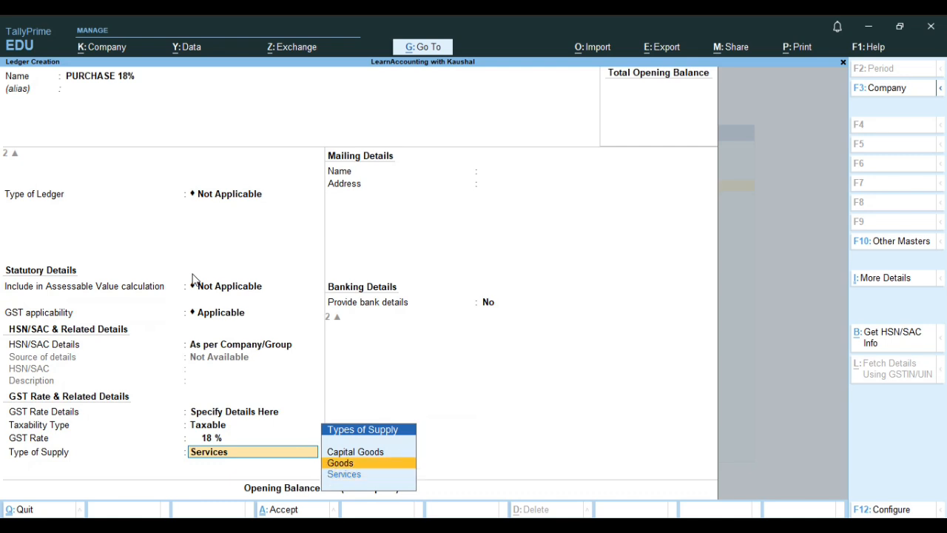
{"action": "key", "text": "Return"}
{"action": "key", "text": "ctrl+a"}
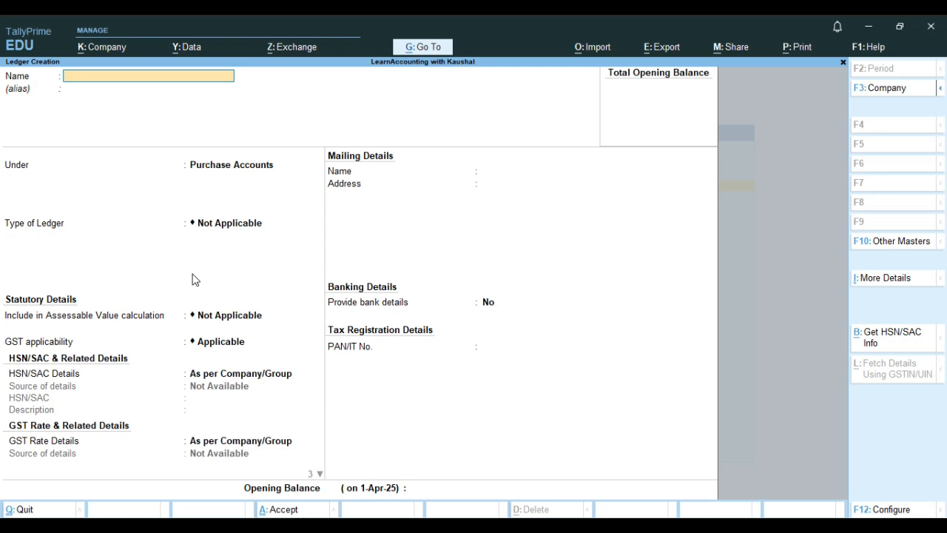
- Name the next new ledger CGST 9% and place it under the Duties & Taxes group
{"action": "type", "text": "CGST 9"}
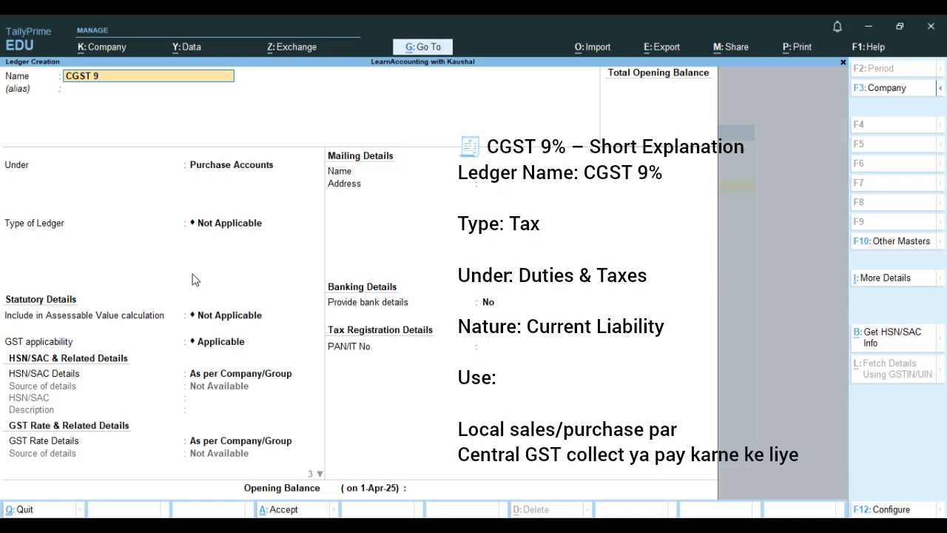
{"action": "type", "text": "5"}
{"action": "key", "text": "BackSpace"}
{"action": "type", "text": "%"}
{"action": "key", "text": "Return"}
{"action": "key", "text": "Return"}
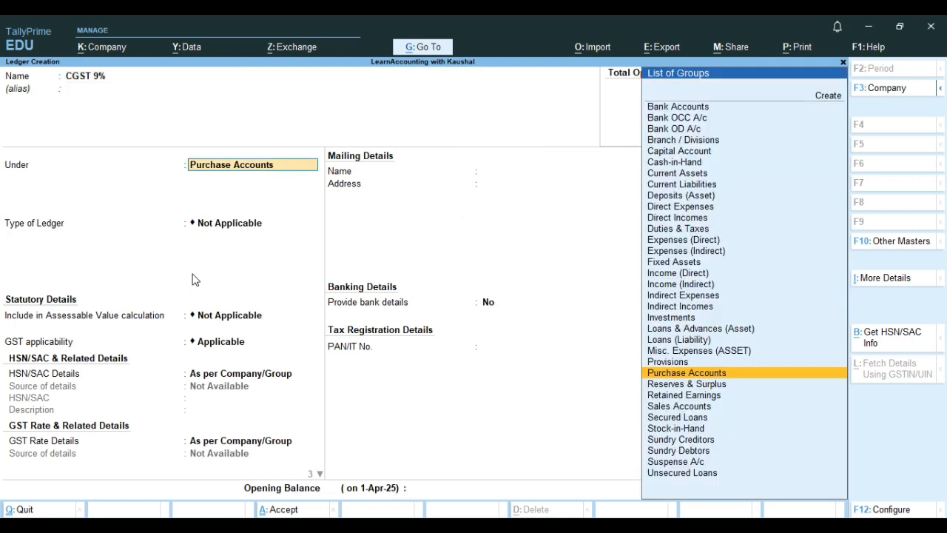
{"action": "type", "text": "DU"}
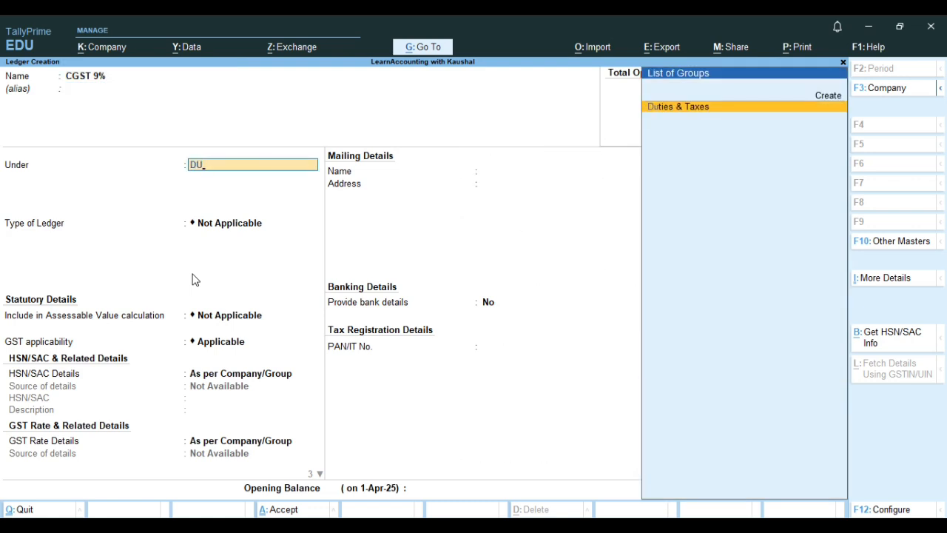
{"action": "key", "text": "Return"}
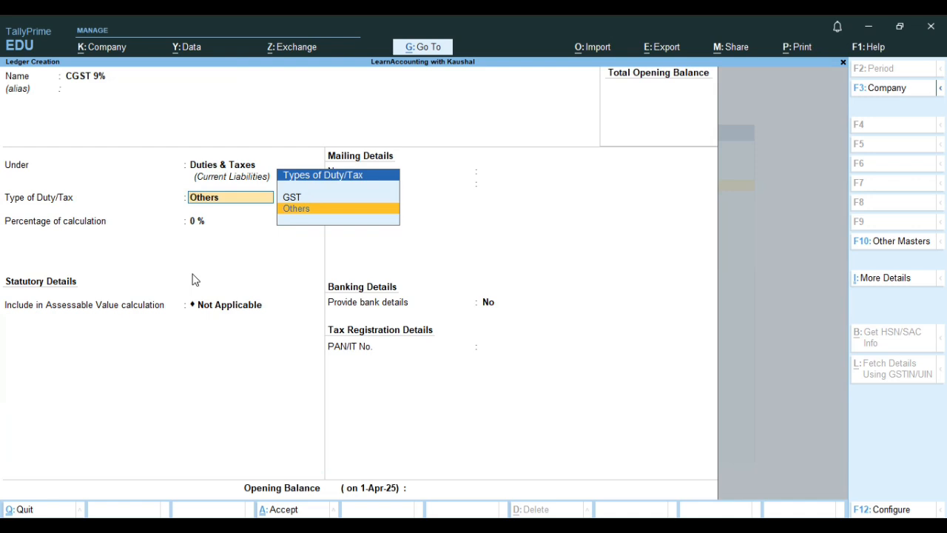
- Set the type of duty to GST with tax type CGST and a calculation percentage of 9%
{"action": "key", "text": "Up"}
{"action": "key", "text": "Return"}
{"action": "key", "text": "Down"}
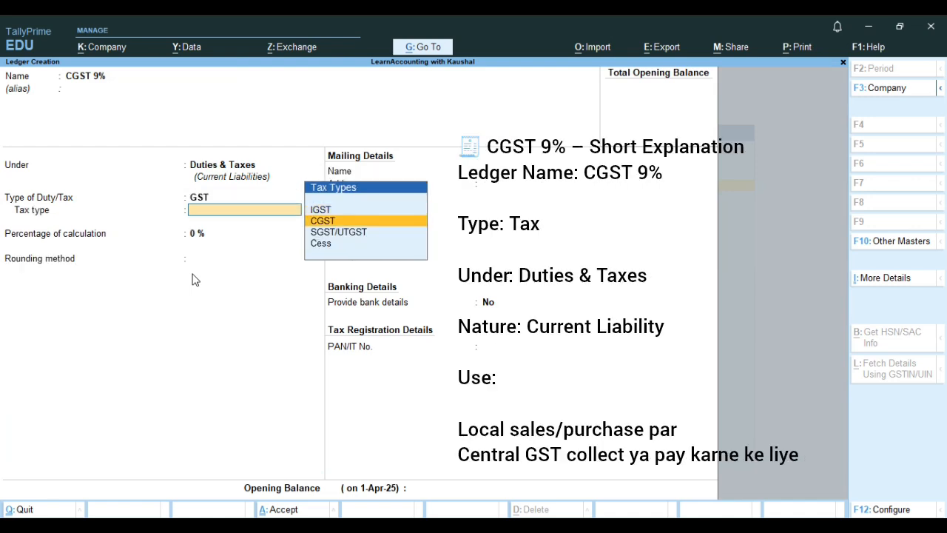
{"action": "key", "text": "Return"}
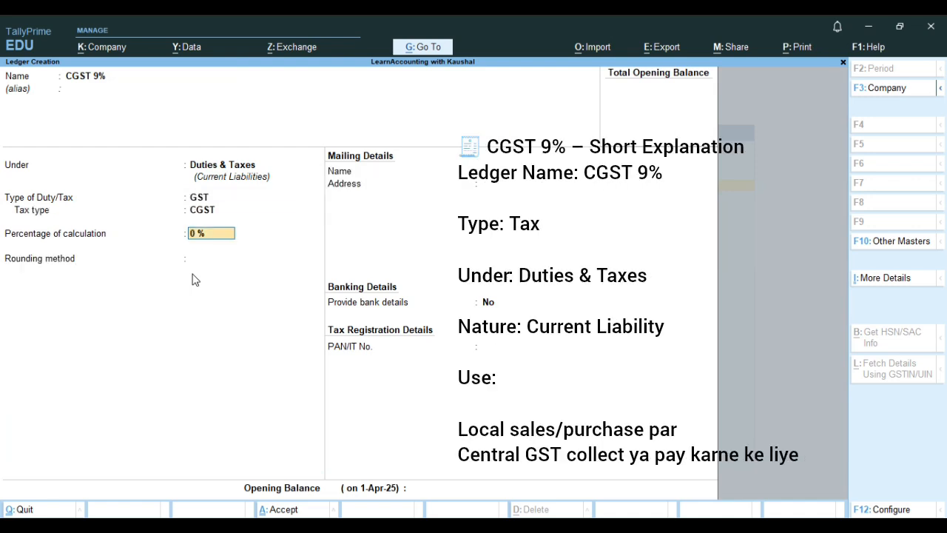
{"action": "type", "text": "9"}
{"action": "key", "text": "Return"}
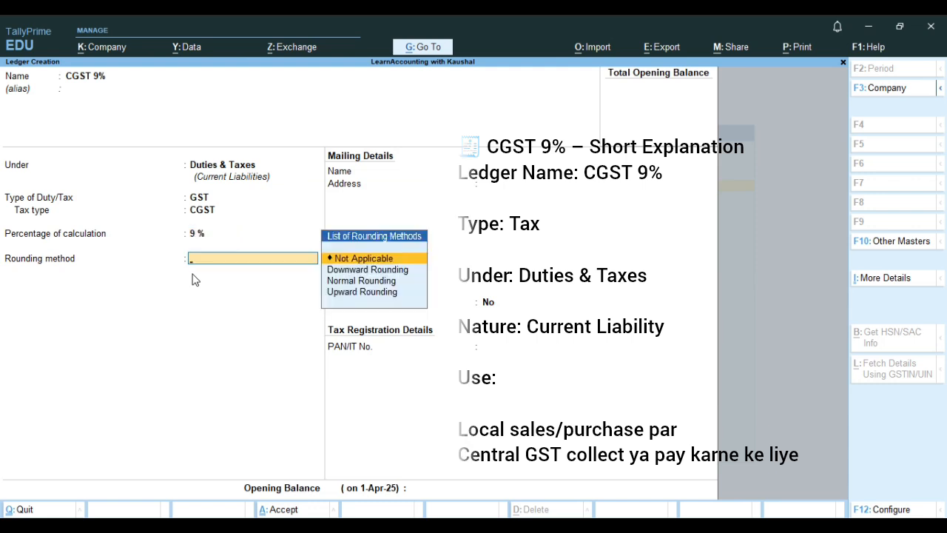
- Set the rounding method to Not Applicable and save the CGST 9% ledger without bank details
{"action": "key", "text": "Return"}
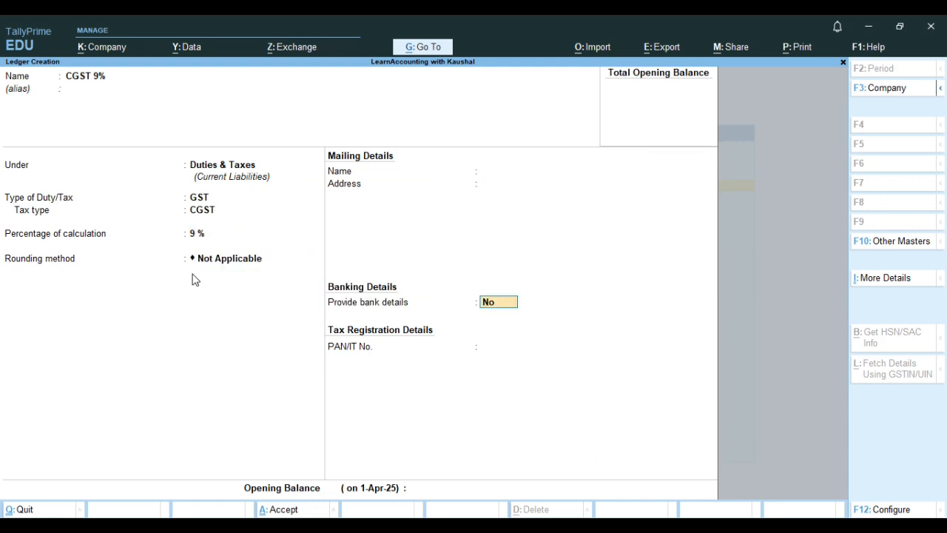
{"action": "key", "text": "ctrl"}
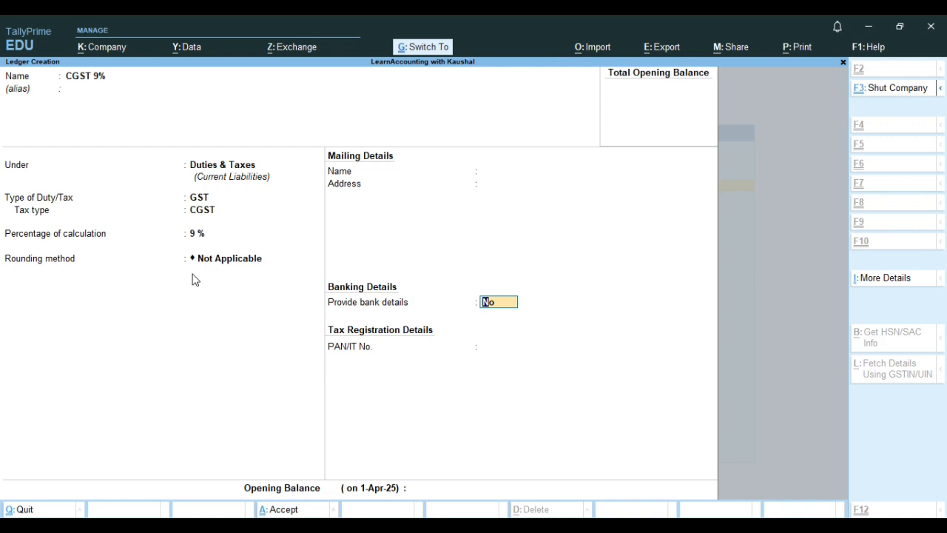
{"action": "key", "text": "ctrl+a"}
- Name the next new ledger SGST 9% and keep it under the Duties & Taxes group
{"action": "type", "text": "SGST"}
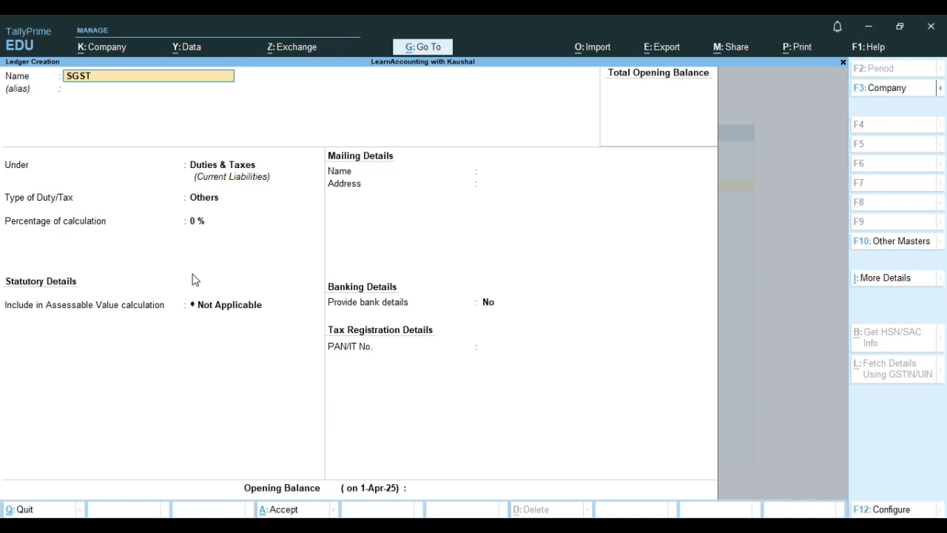
{"action": "type", "text": " 9%"}
{"action": "key", "text": "Return"}
{"action": "key", "text": "Return"}
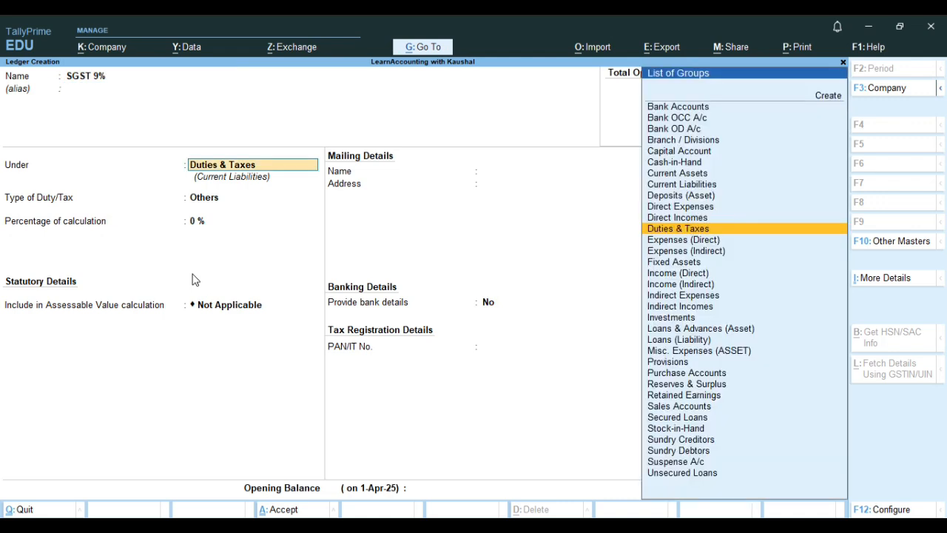
{"action": "key", "text": "Return"}
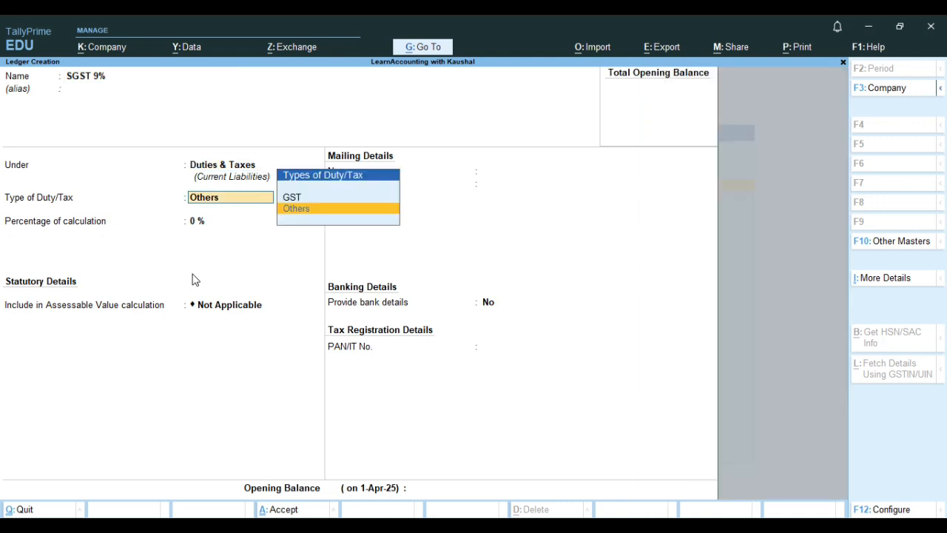
- Set the type of duty to GST with tax type SGST/UTGST and a 9% calculation percentage, and save the SGST 9% ledger
{"action": "key", "text": "Up"}
{"action": "key", "text": "Return"}
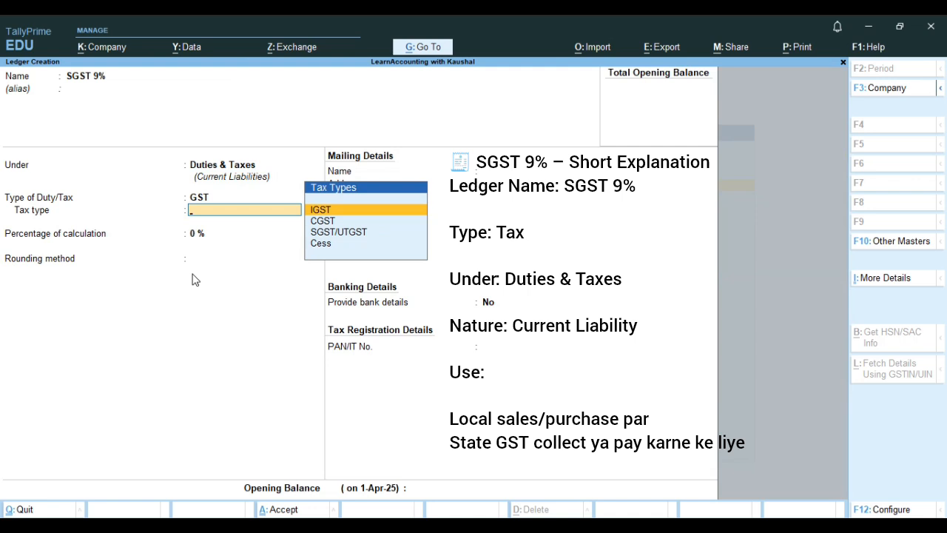
{"action": "key", "text": "Down"}
{"action": "key", "text": "Down"}
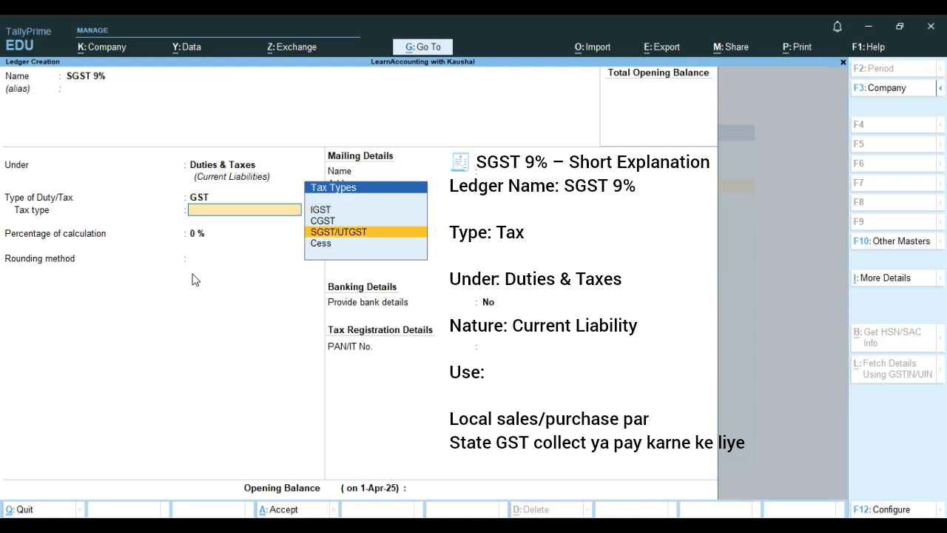
{"action": "key", "text": "Return"}
{"action": "type", "text": "9"}
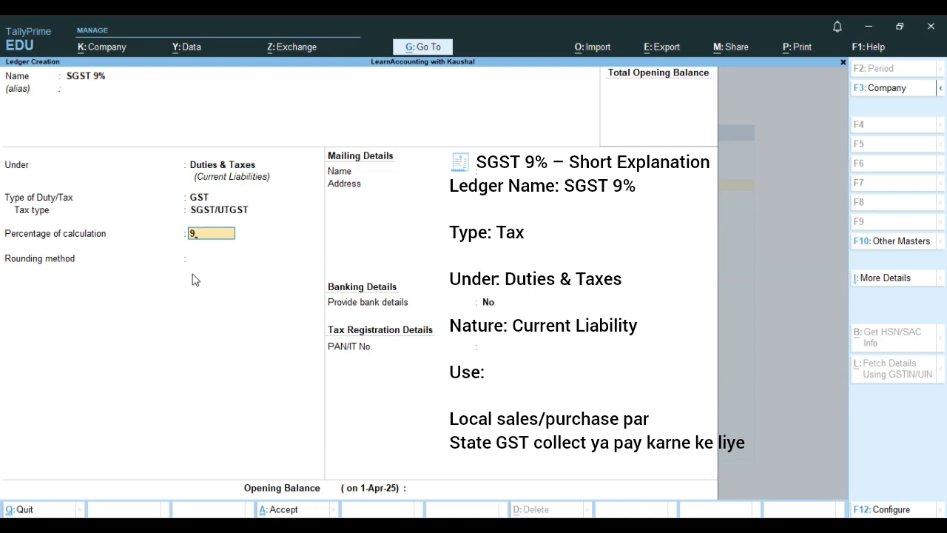
{"action": "key", "text": "Return"}
{"action": "key", "text": "Return"}
{"action": "key", "text": "ctrl+a"}
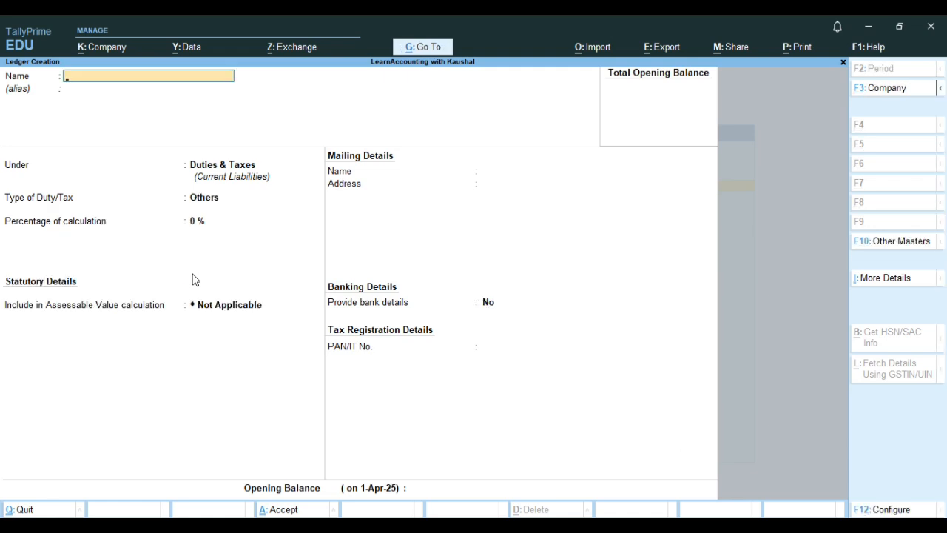
- Name the next new ledger RENT PAID and place it under the Indirect Expenses group
{"action": "type", "text": "RENT PAID"}
{"action": "key", "text": "Return"}
{"action": "key", "text": "Return"}
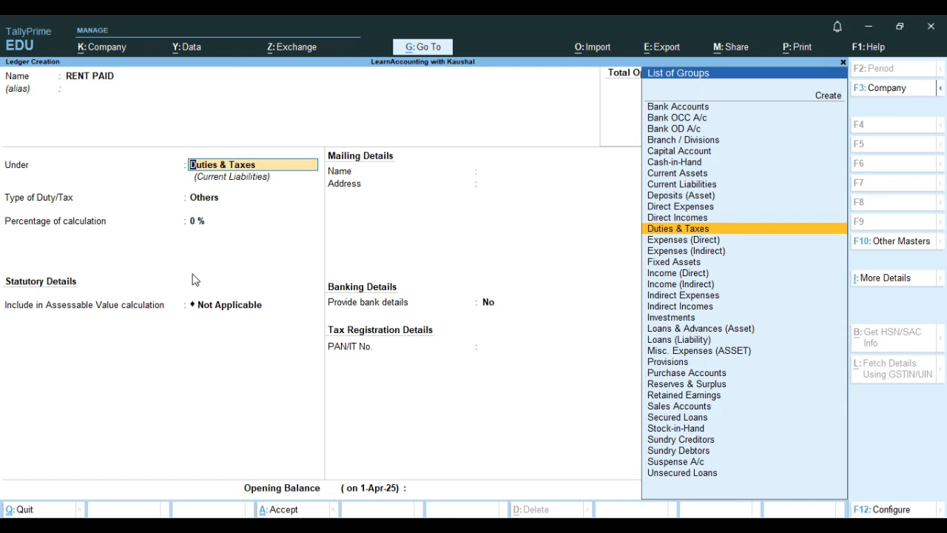
{"action": "type", "text": "iND"}
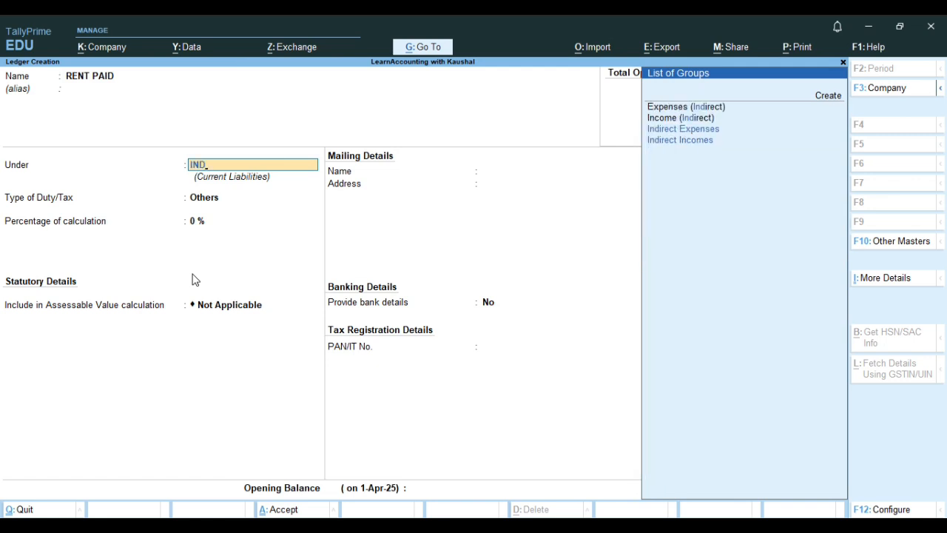
{"action": "key", "text": "Up"}
{"action": "key", "text": "Up"}
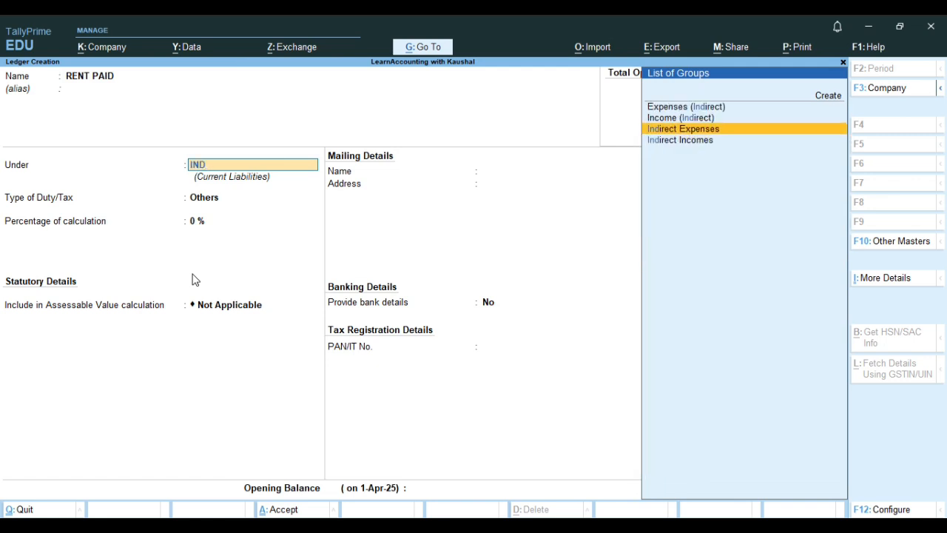
{"action": "key", "text": "Return"}
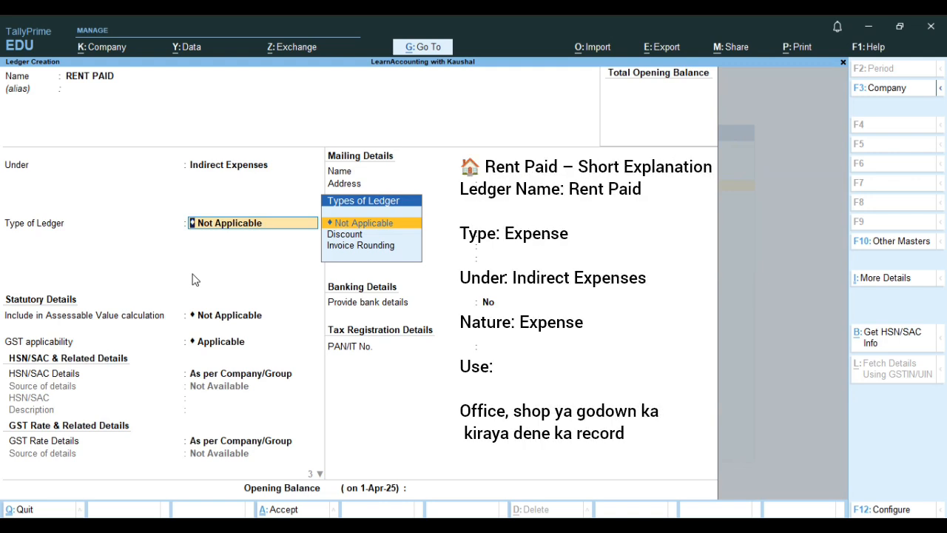
- Keep the ledger type and assessable value calculation Not Applicable, leave GST applicability as Applicable, and save the RENT PAID ledger
{"action": "key", "text": "Return"}
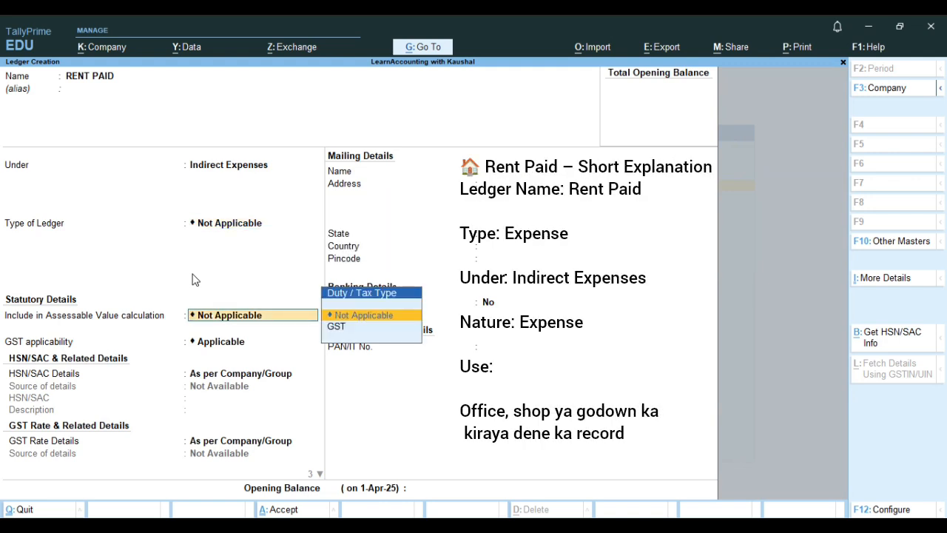
{"action": "key", "text": "Return"}
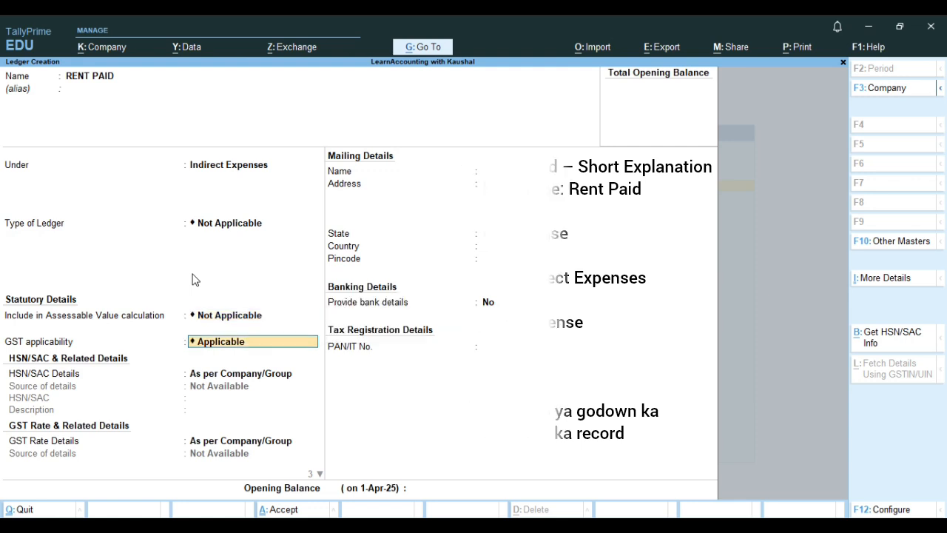
{"action": "key", "text": "Return"}
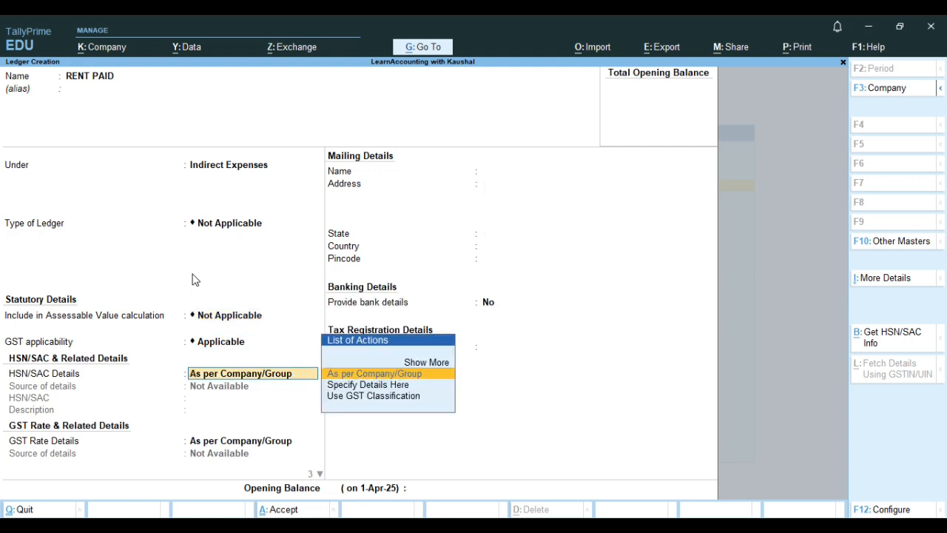
{"action": "key", "text": "ctrl+a"}
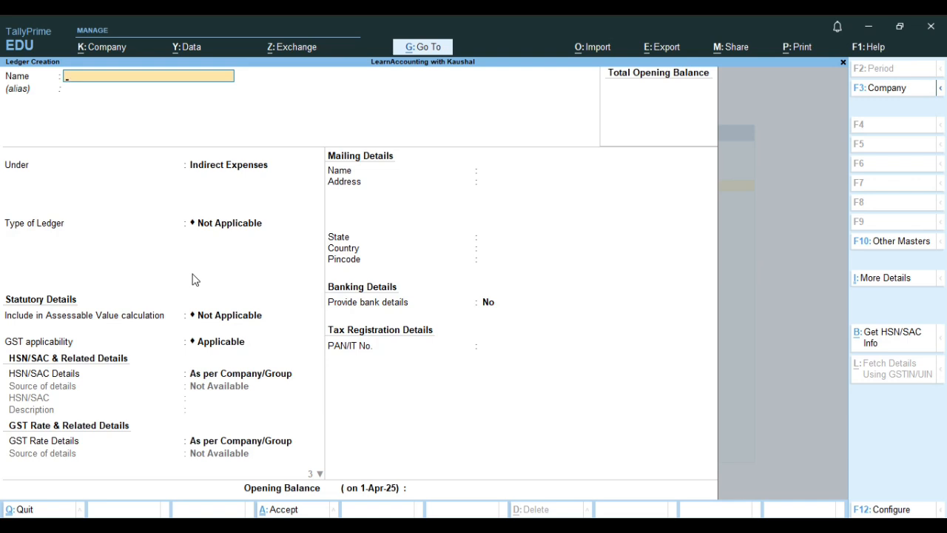
- Create a ledger named COMMISSION under the Indirect Incomes group and save it with the default ledger type and statutory details
{"action": "type", "text": "COMMI"}
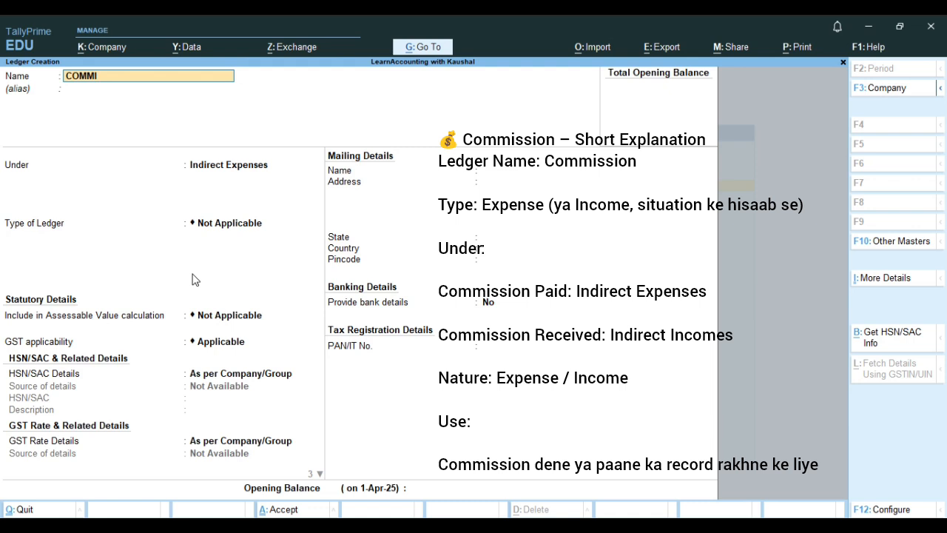
{"action": "type", "text": "SSION"}
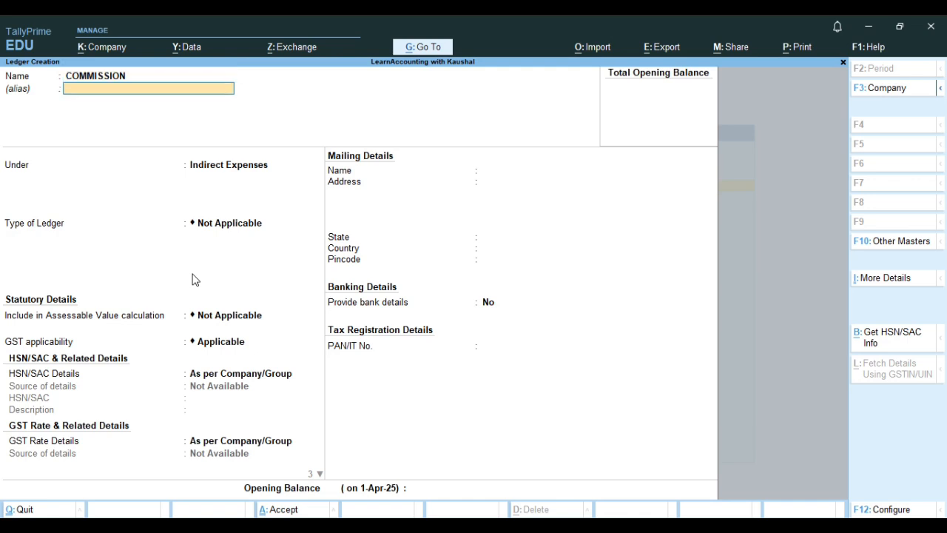
{"action": "key", "text": "Return"}
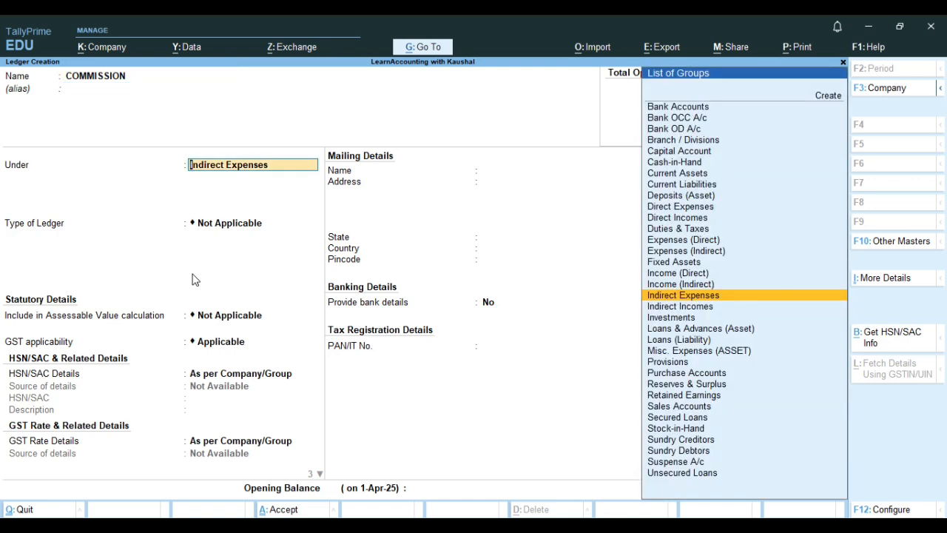
{"action": "type", "text": "IND"}
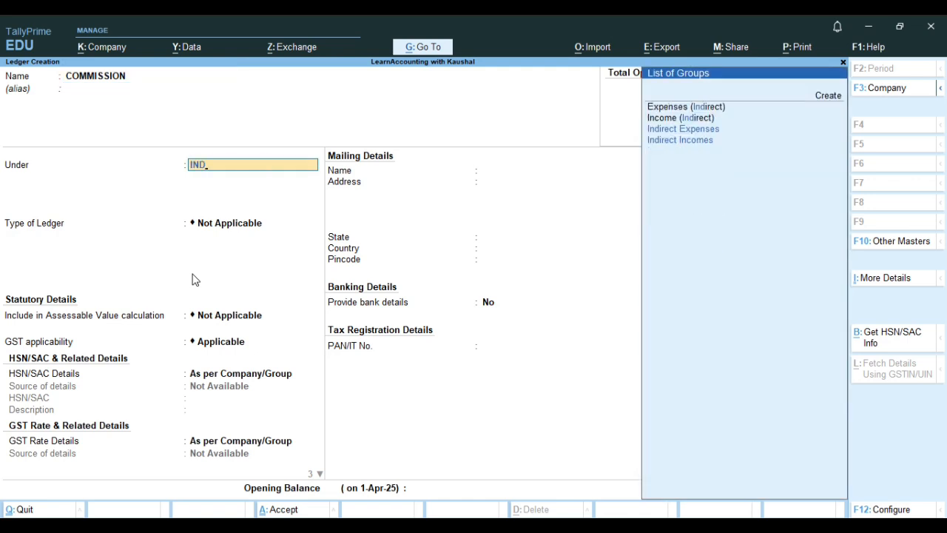
{"action": "key", "text": "Down"}
{"action": "key", "text": "Return"}
{"action": "key", "text": "Return"}
{"action": "key", "text": "Return"}
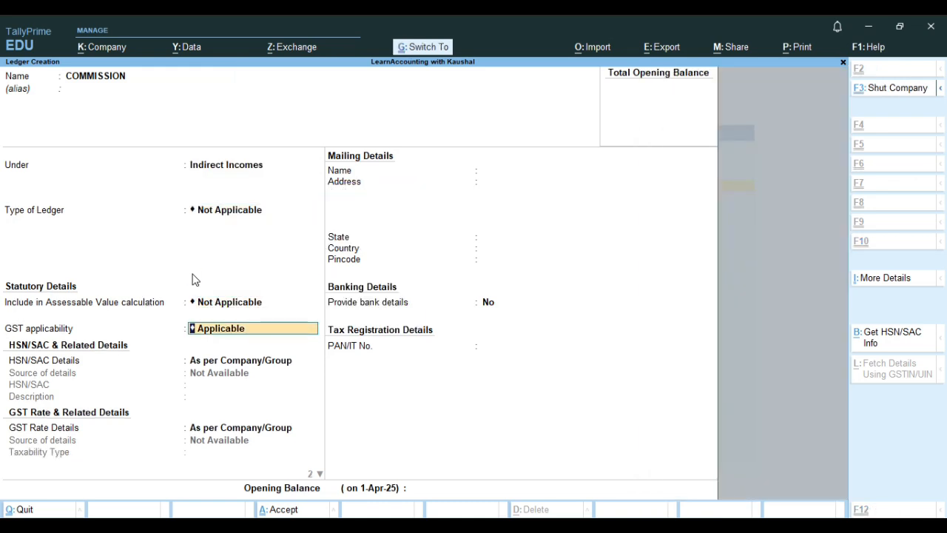
{"action": "key", "text": "ctrl+a"}
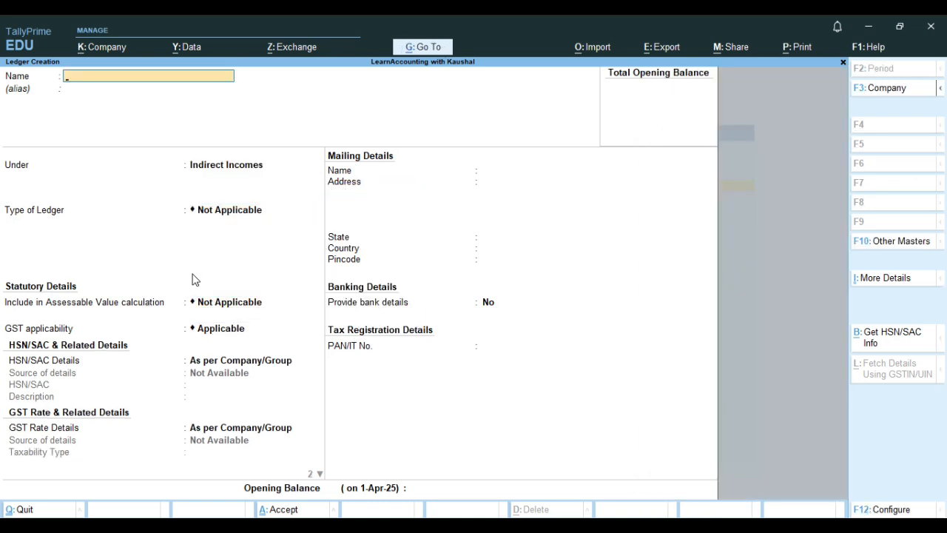
- Name the next new ledger OWNER CAPITAL and place it under the Capital Account group
{"action": "type", "text": "OWEN"}
{"action": "key", "text": "BackSpace"}
{"action": "key", "text": "BackSpace"}
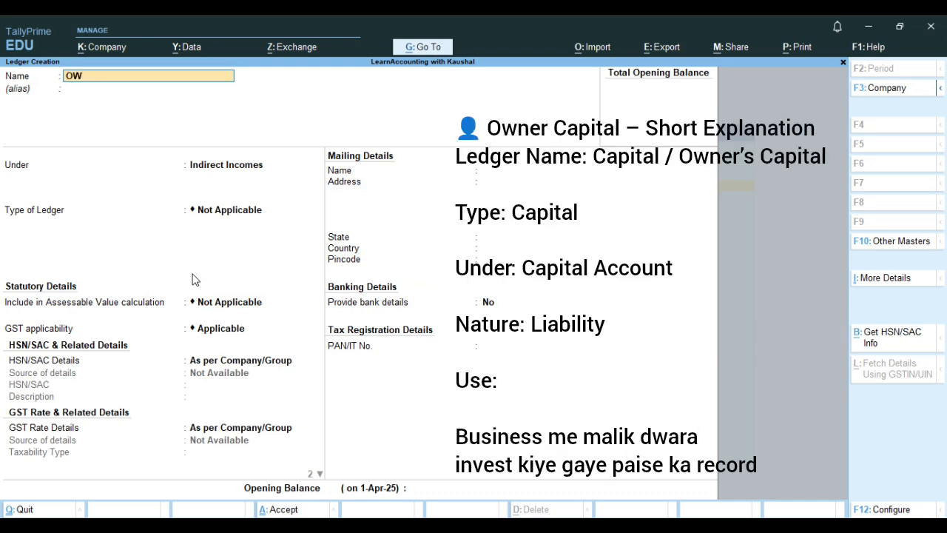
{"action": "type", "text": "NER CAPITAL"}
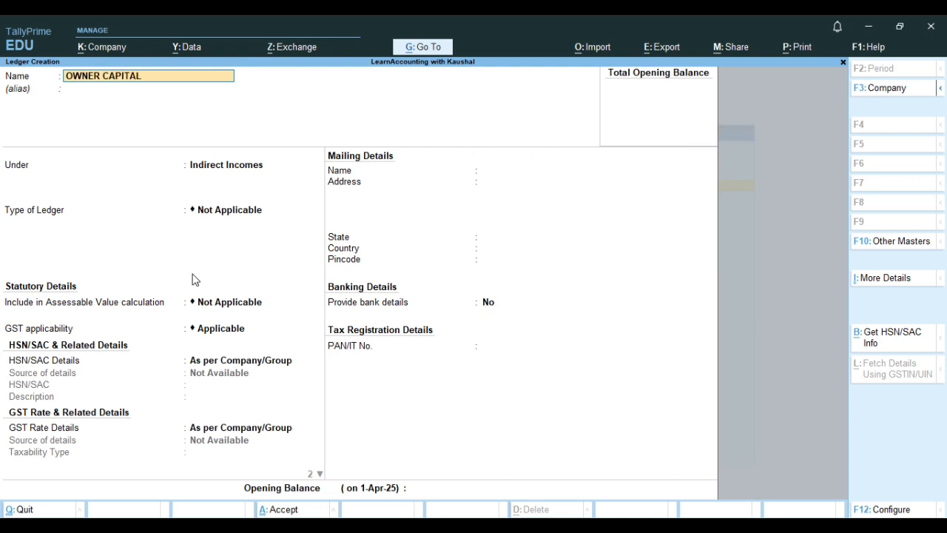
{"action": "key", "text": "Return"}
{"action": "key", "text": "Return"}
{"action": "type", "text": "CAPI"}
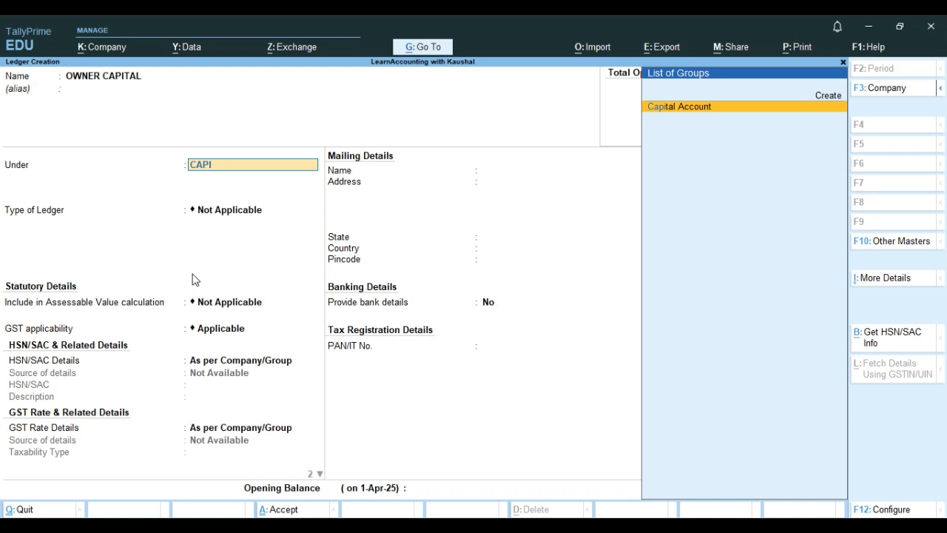
{"action": "key", "text": "Return"}
- Keep the state as Delhi with no address or pincode, save the OWNER CAPITAL ledger, and leave ledger creation for the Gateway of Tally
{"action": "key", "text": "Return"}
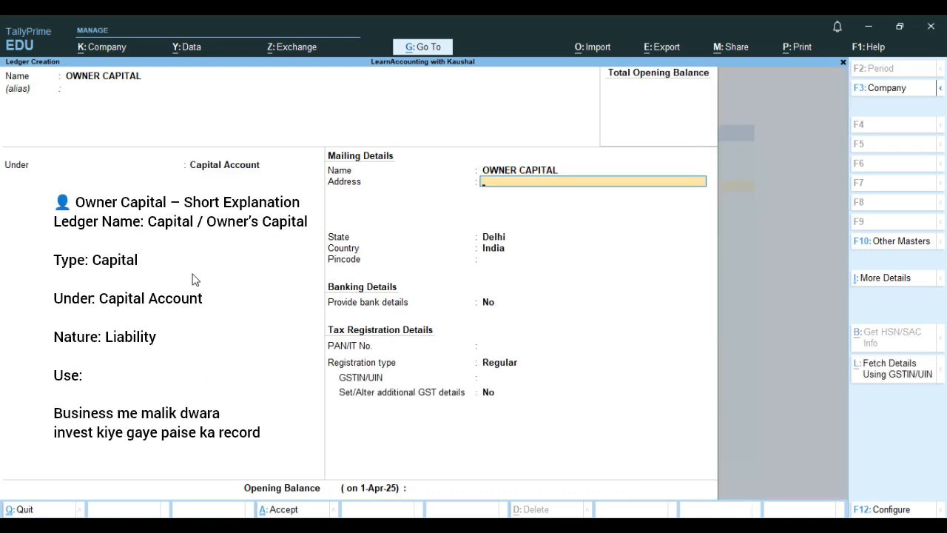
{"action": "key", "text": "Return"}
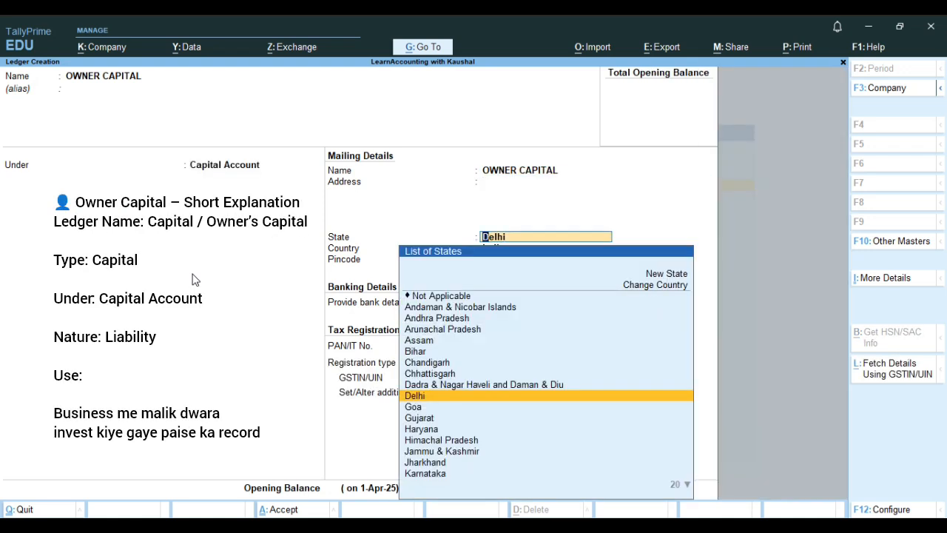
{"action": "key", "text": "Return"}
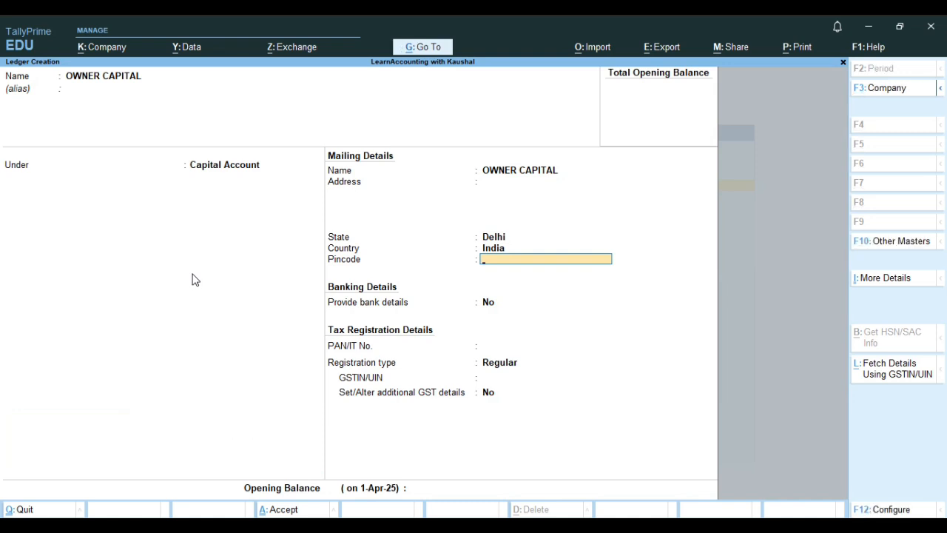
{"action": "key", "text": "ctrl+a"}
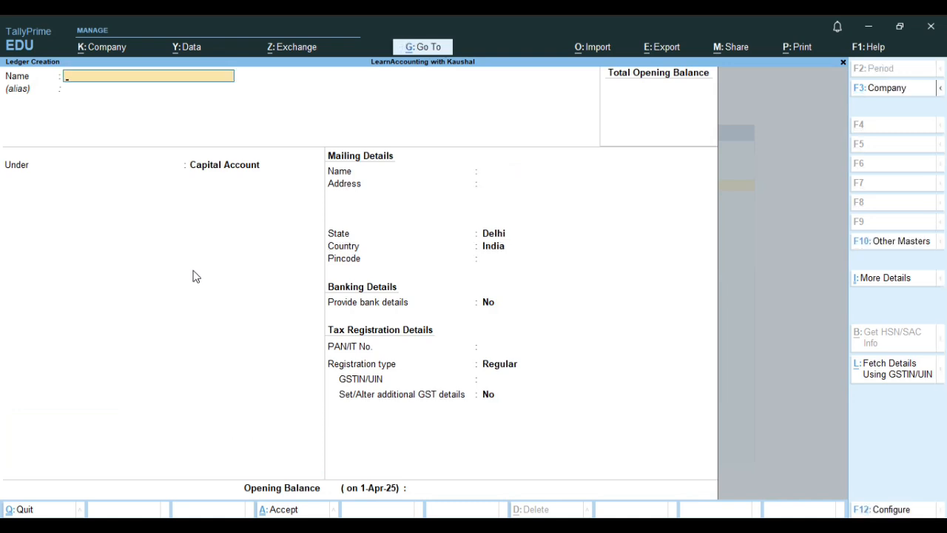
{"action": "key", "text": "Escape"}
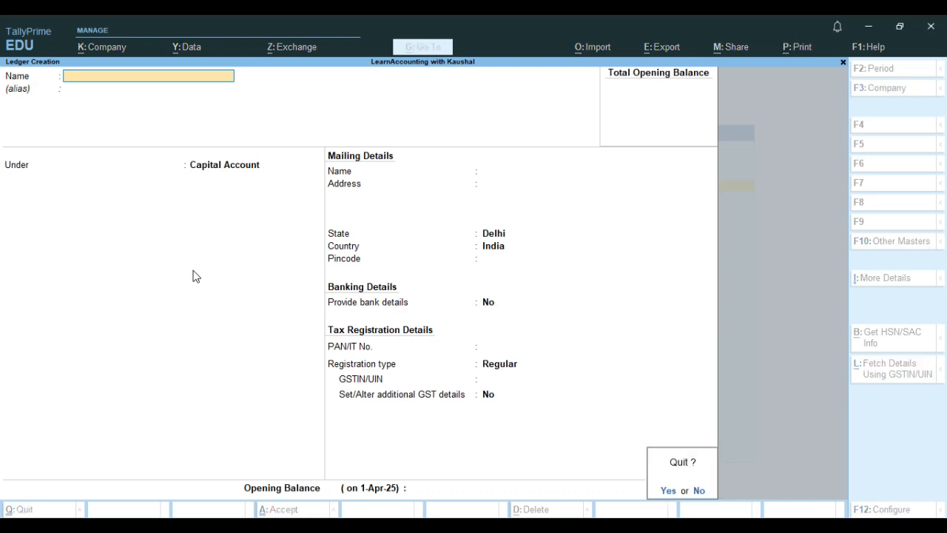
{"action": "key", "text": "y"}
{"action": "key", "text": "Escape"}
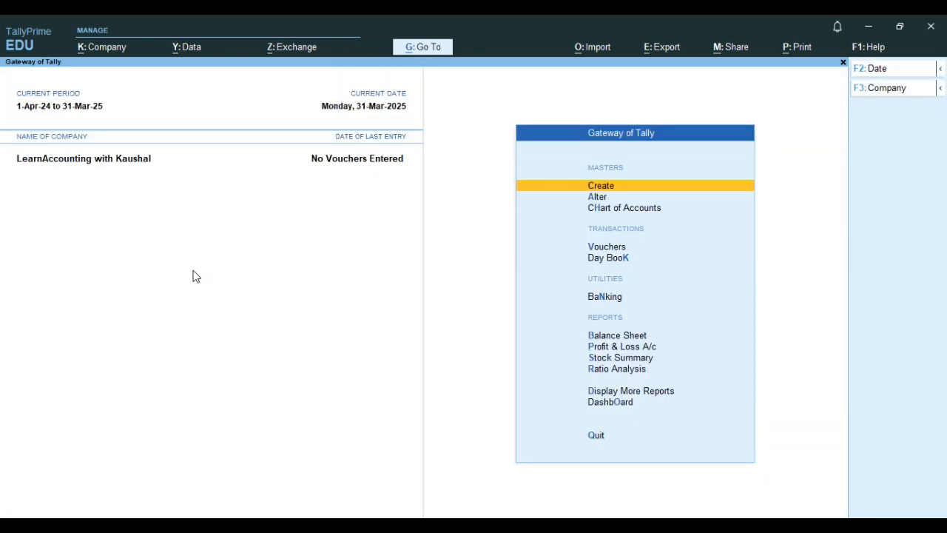
- Display the list of existing ledgers in Master Alteration to check the created ledgers, and return to the Gateway of Tally
{"action": "key", "text": "Down"}
{"action": "key", "text": "Return"}
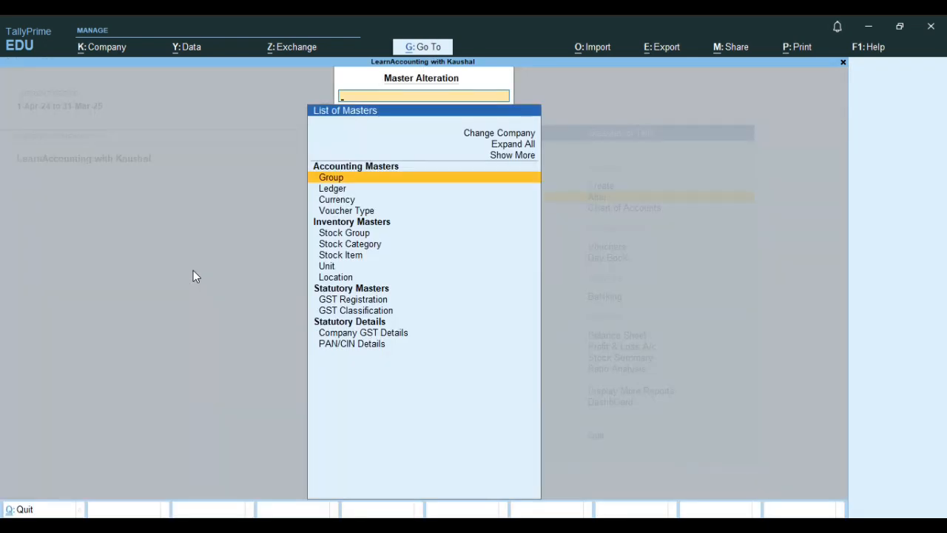
{"action": "key", "text": "Down"}
{"action": "key", "text": "Return"}
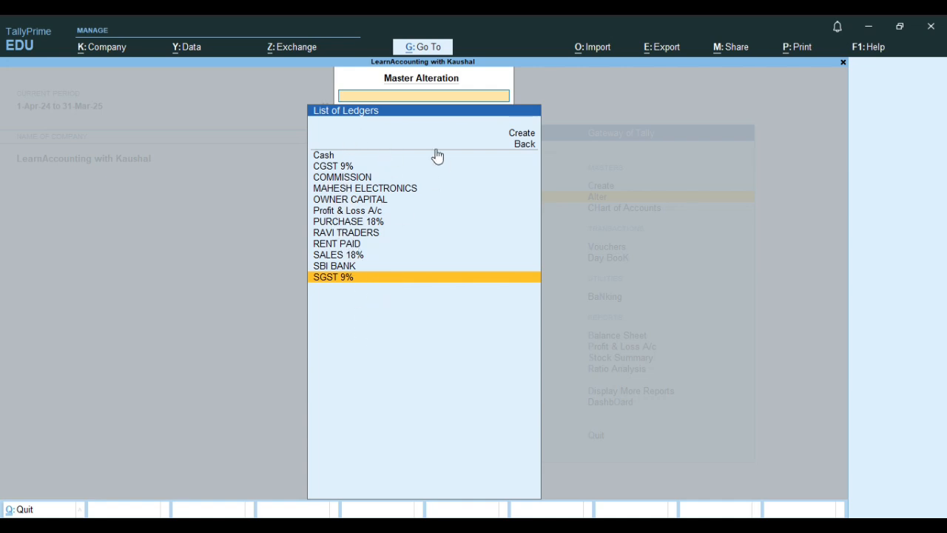
{"action": "key", "text": "Escape"}
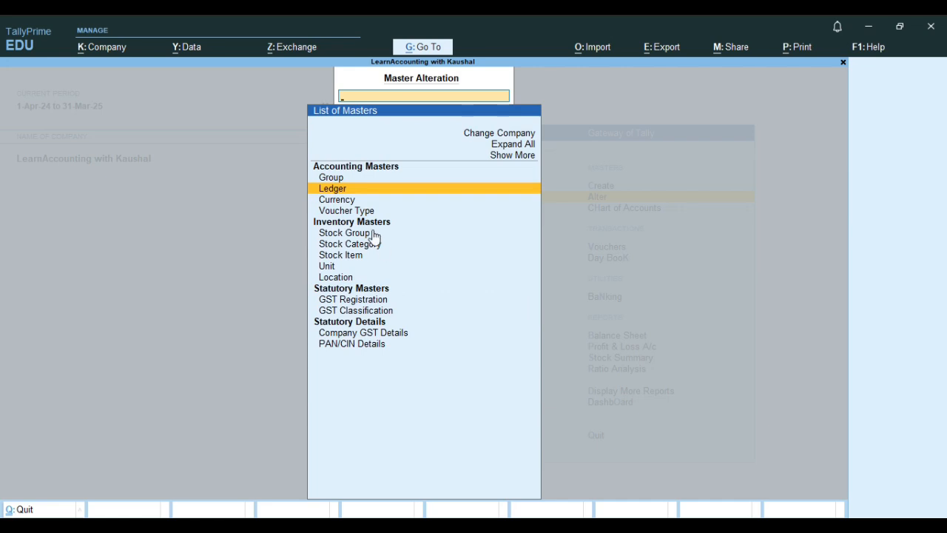
{"action": "key", "text": "Escape"}
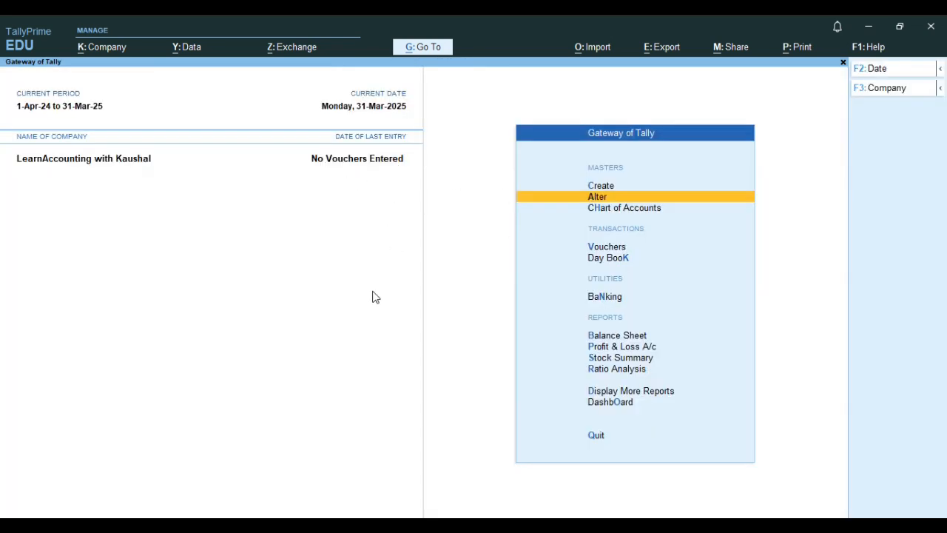